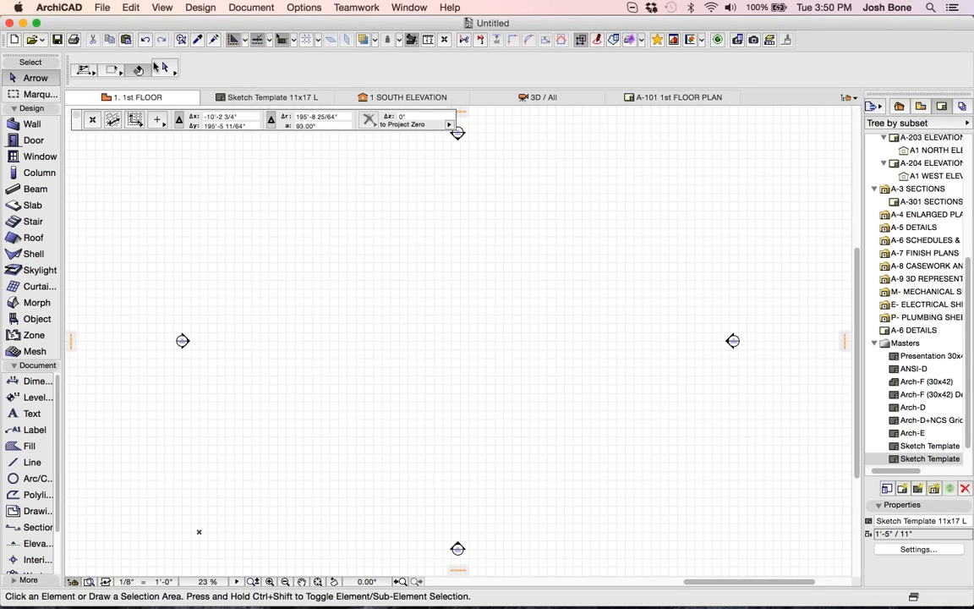
left_click(103, 8)
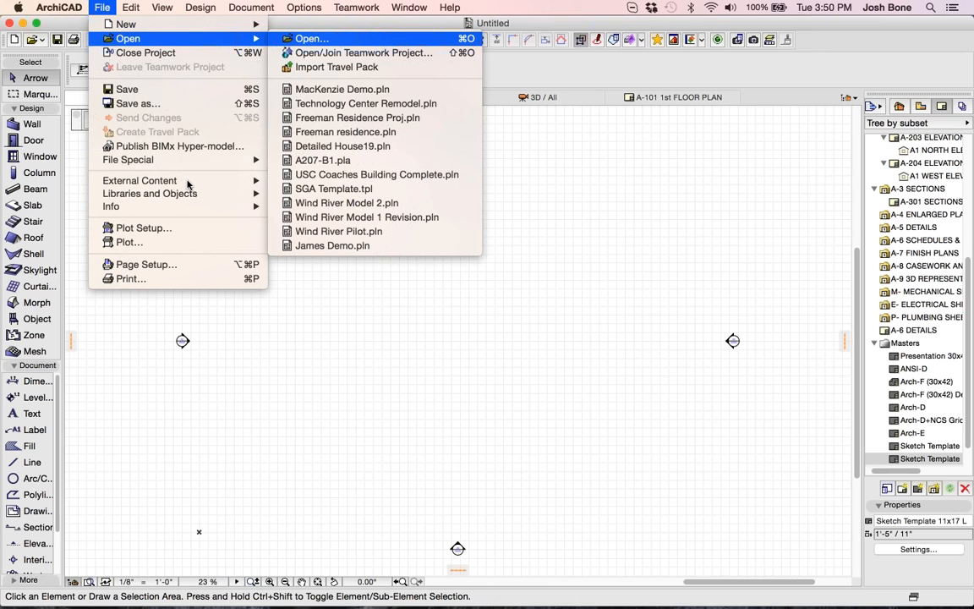
mouse_move(149, 194)
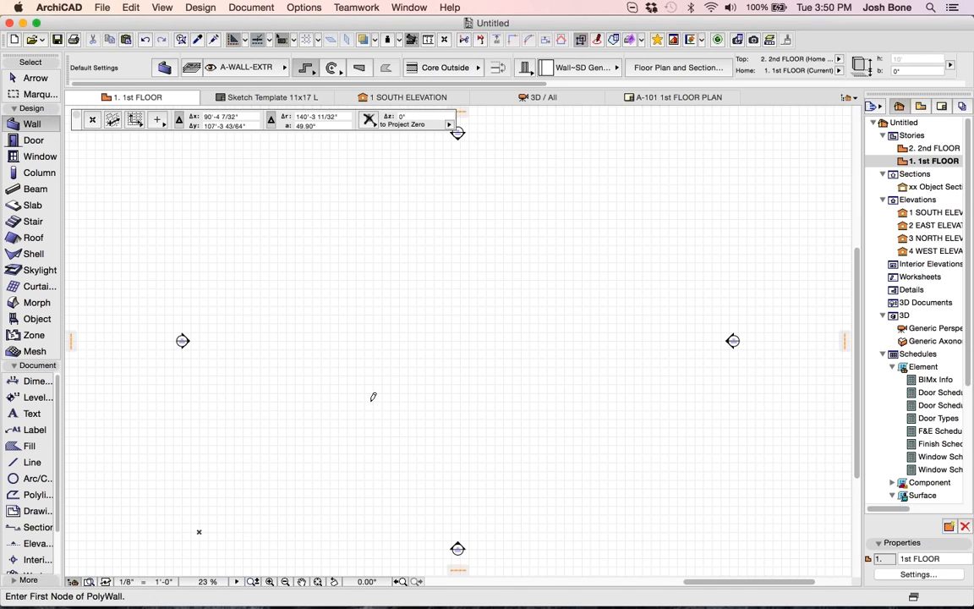
- Draw a closed four-sided chain of exterior walls on the 1st floor plan and view it in 3D
left_click(372, 413)
left_click(356, 263)
left_click(500, 289)
left_click(488, 375)
left_click(372, 412)
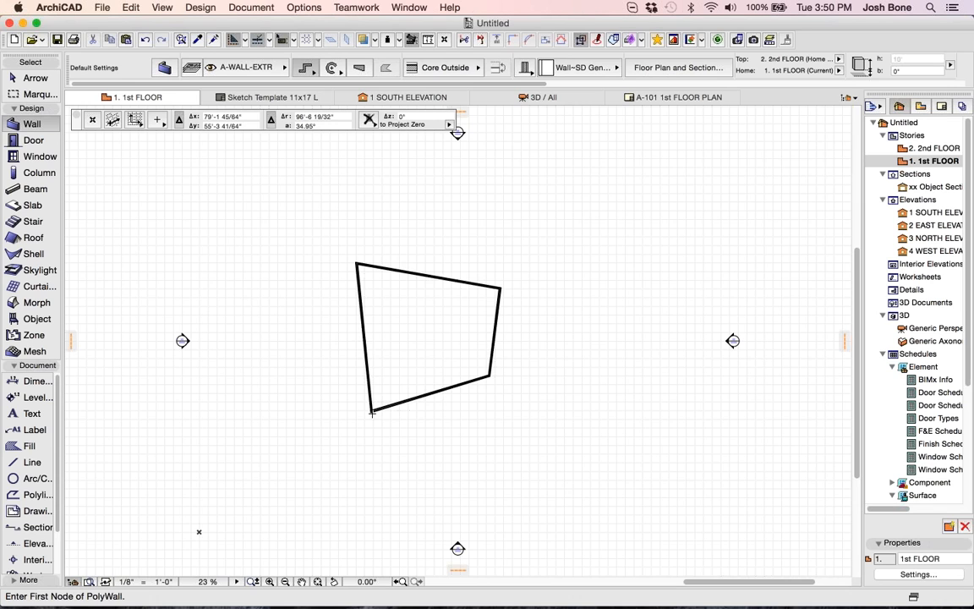
key("F3")
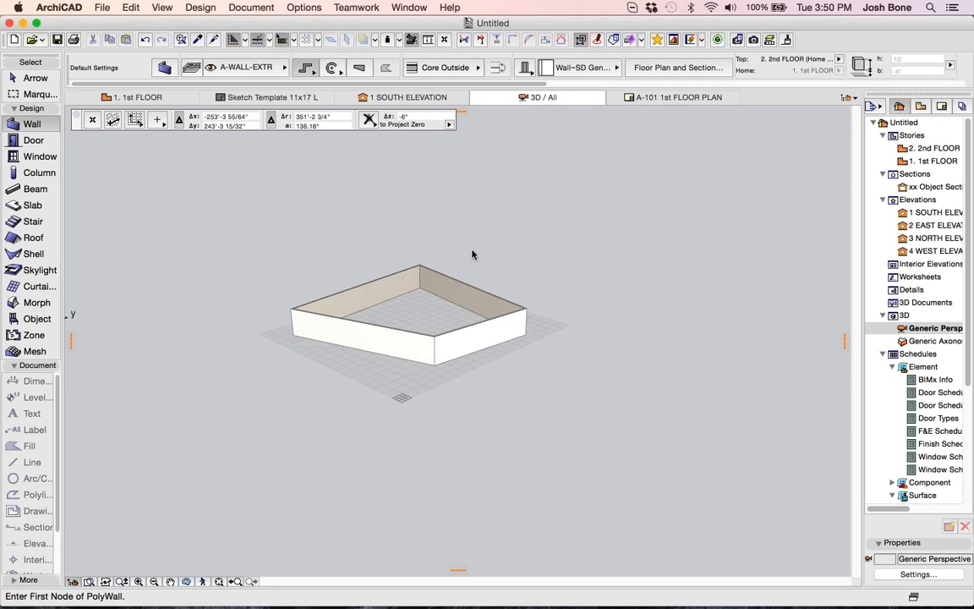
- Start saving the 3D view as a SketchUp file, cancel the save, and undo the four walls
key("super+s")
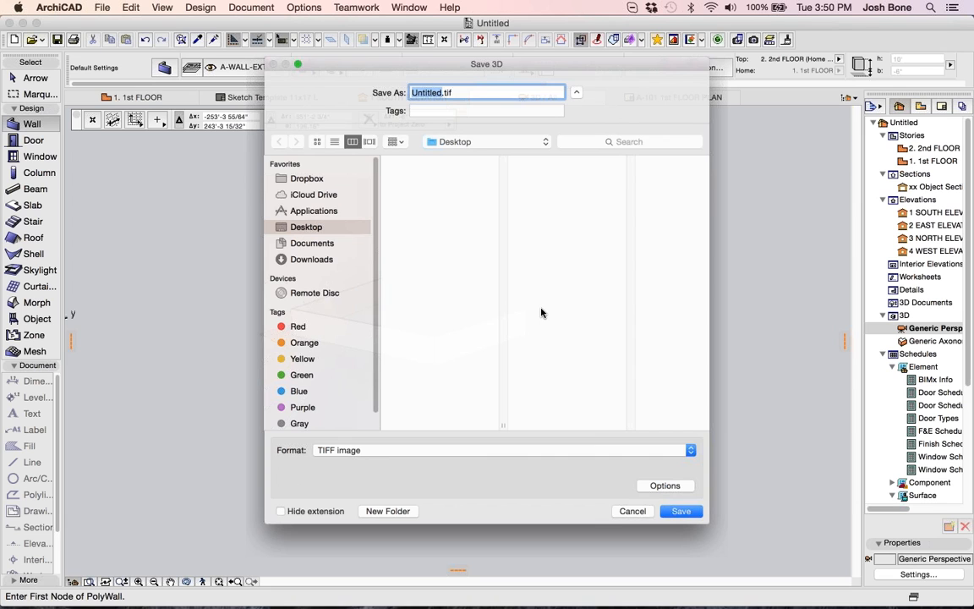
left_click(389, 465)
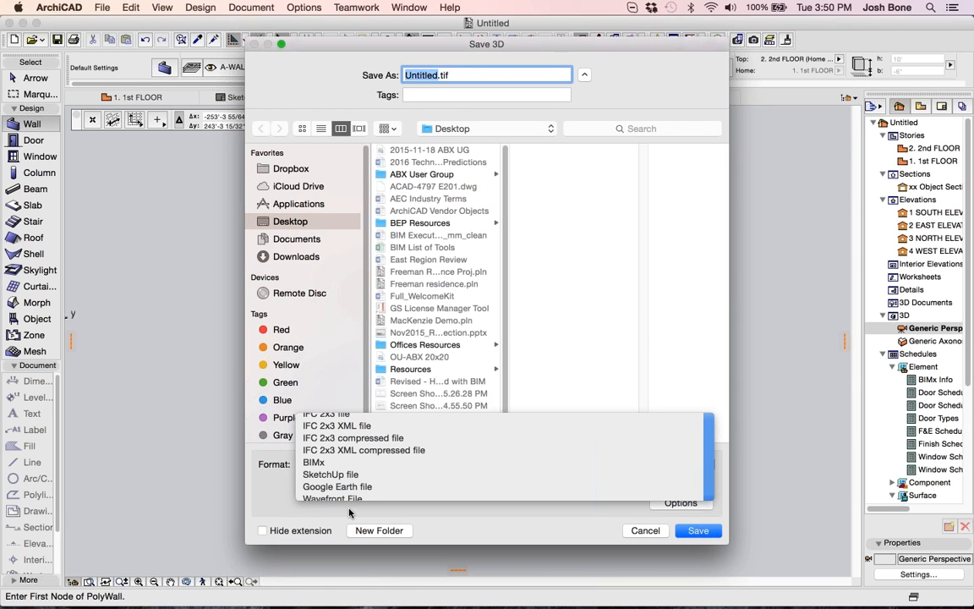
left_click(333, 475)
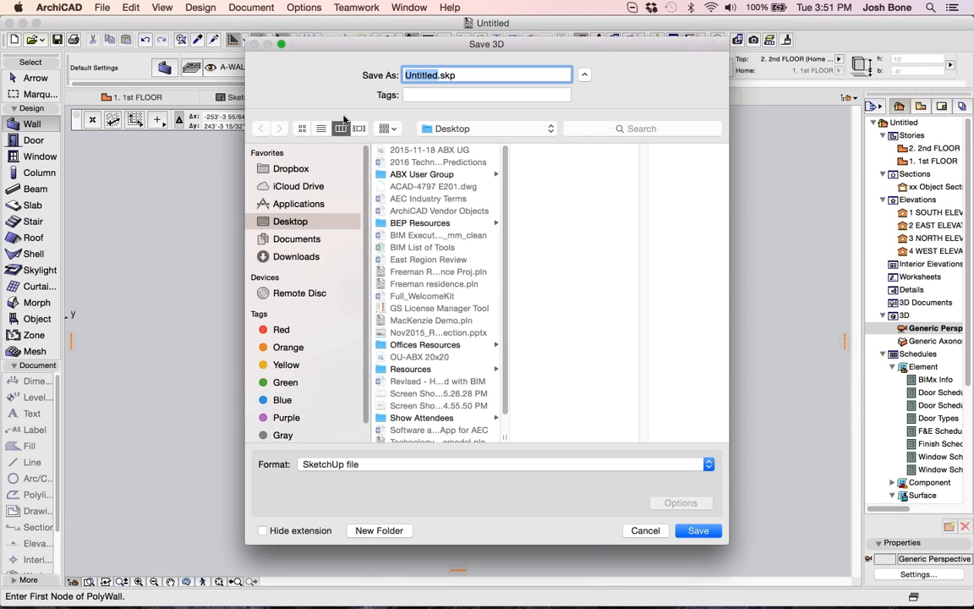
left_click(645, 530)
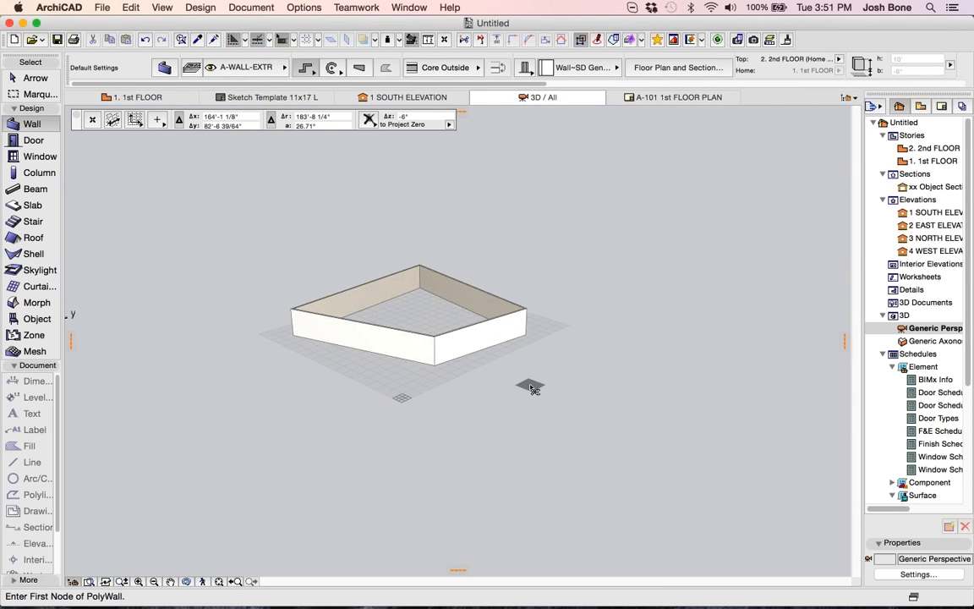
key("super+z")
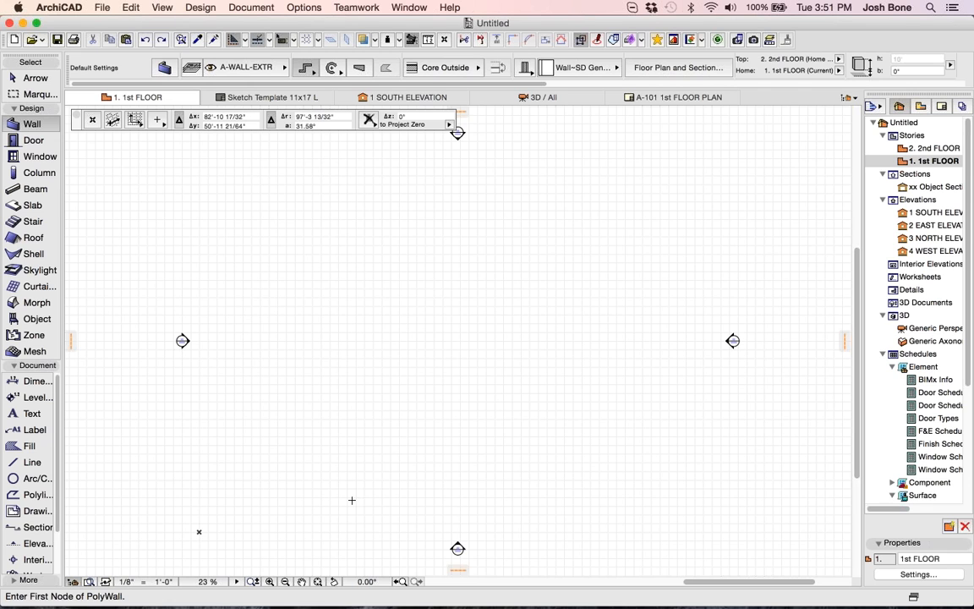
- Switch to Chrome and search the web for "3d warehouse"
mouse_move(323, 589)
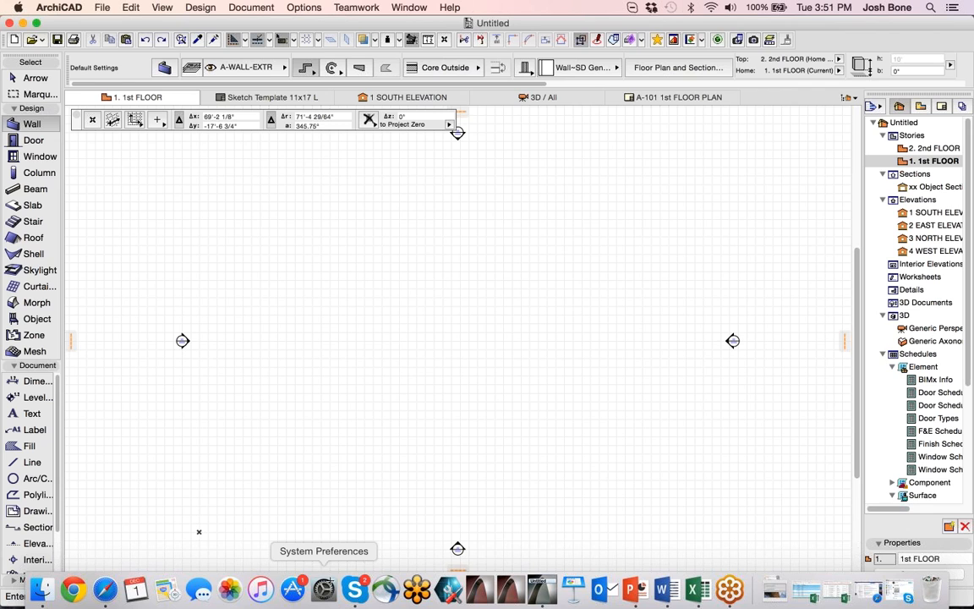
left_click(76, 590)
type("3d warehou")
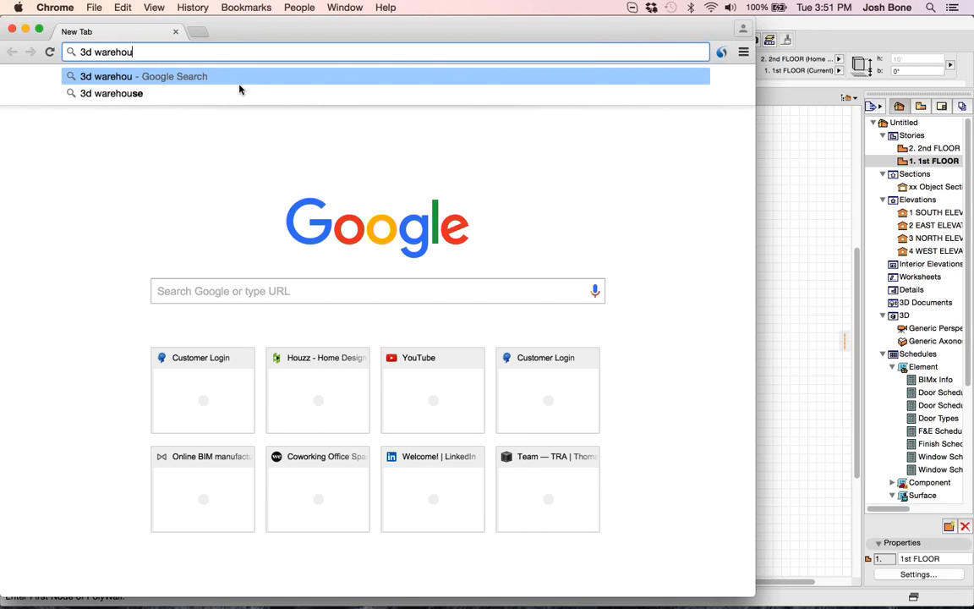
type("se")
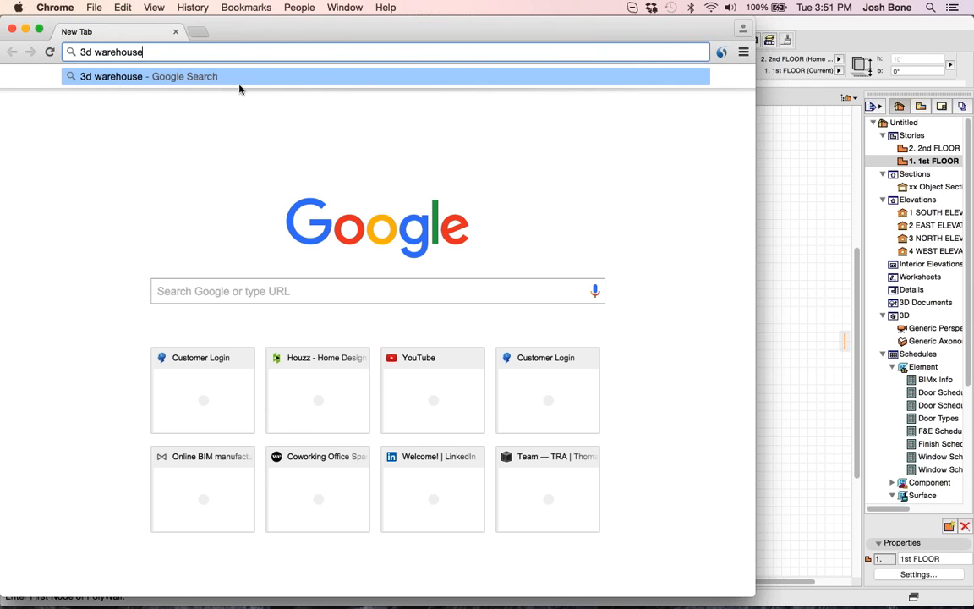
key("Escape")
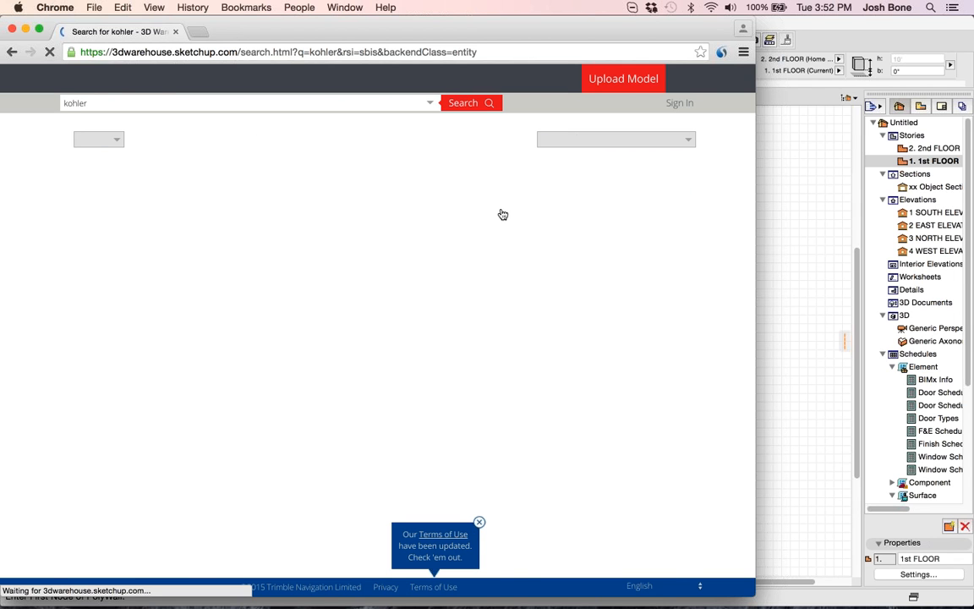
- Open the Kohler Forte' Bath Control Valve model, look at its download formats, and return to ArchiCAD
left_click(491, 215)
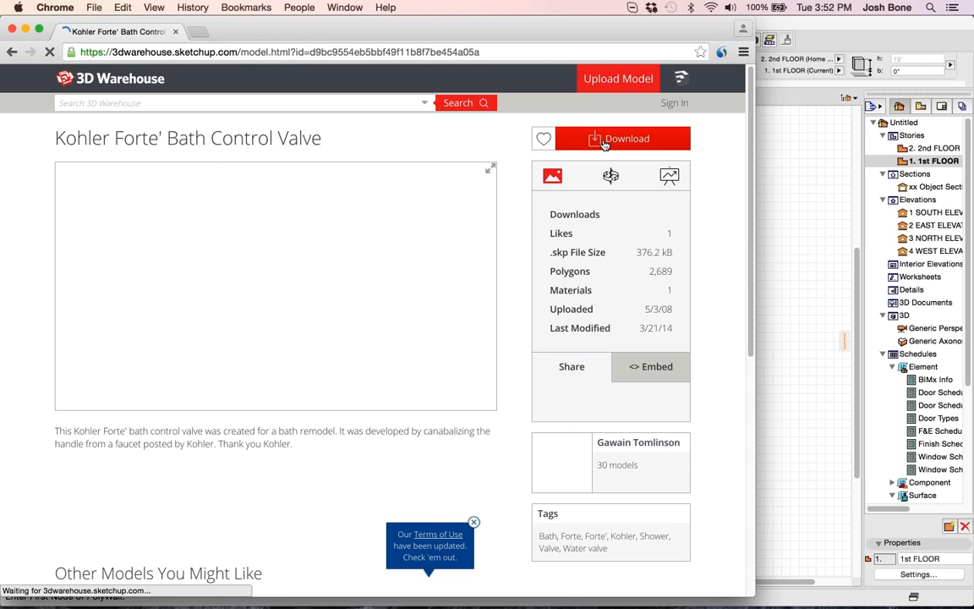
left_click(604, 141)
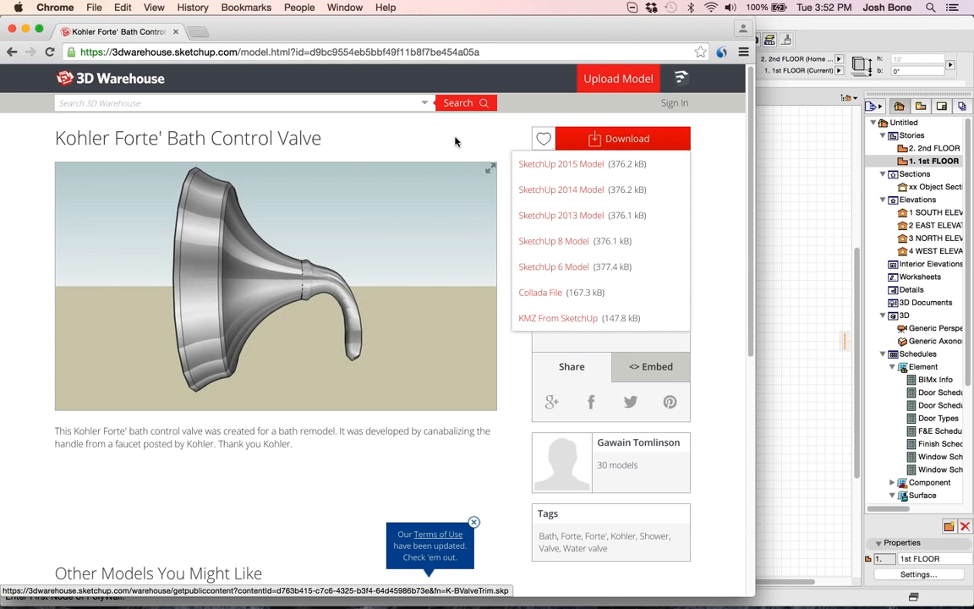
left_click(417, 137)
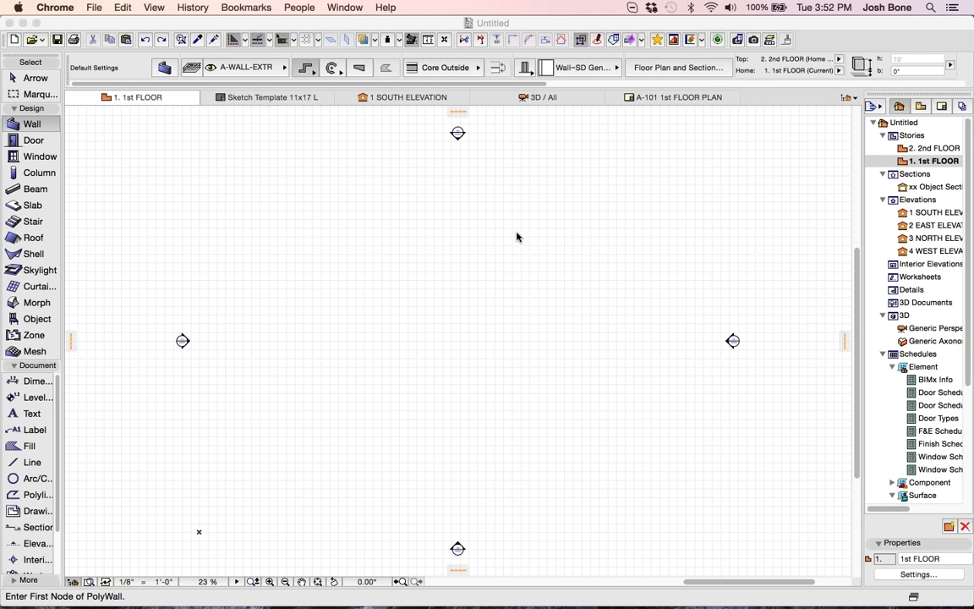
left_click(517, 233)
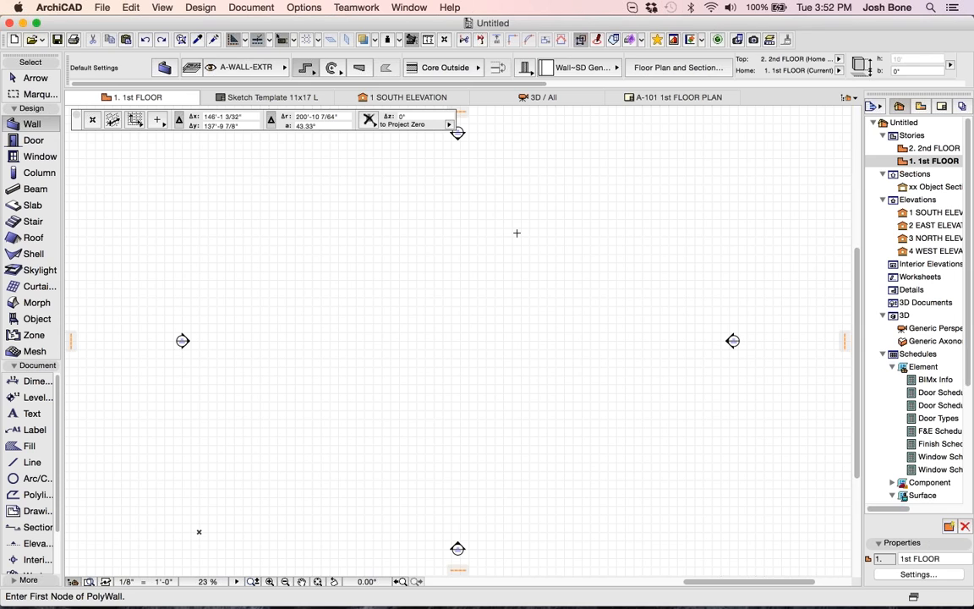
- Draw a 24' by 24' rectangular Morph on the 1st floor plan, inside the elevation markers
left_click(30, 304)
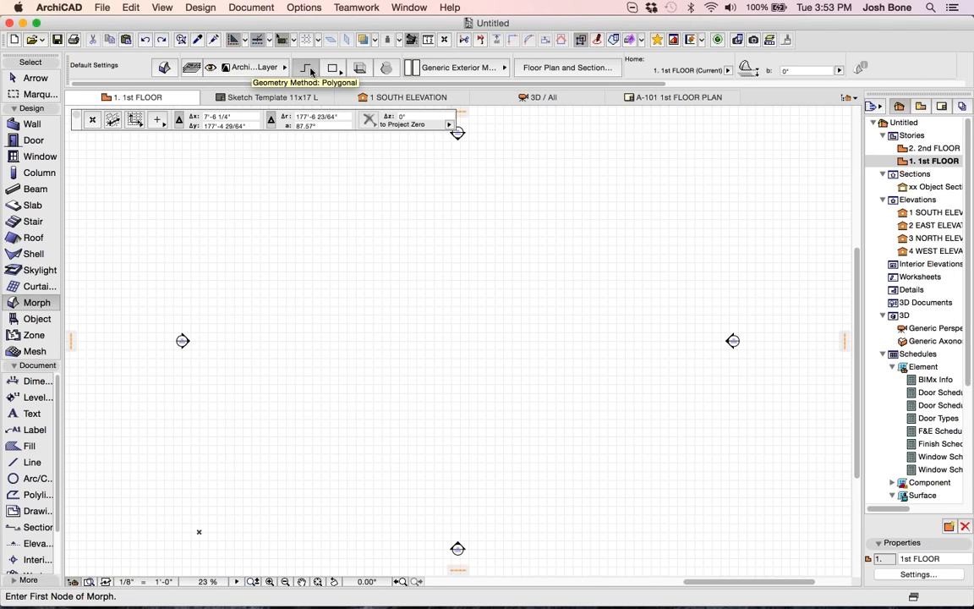
left_click(333, 68)
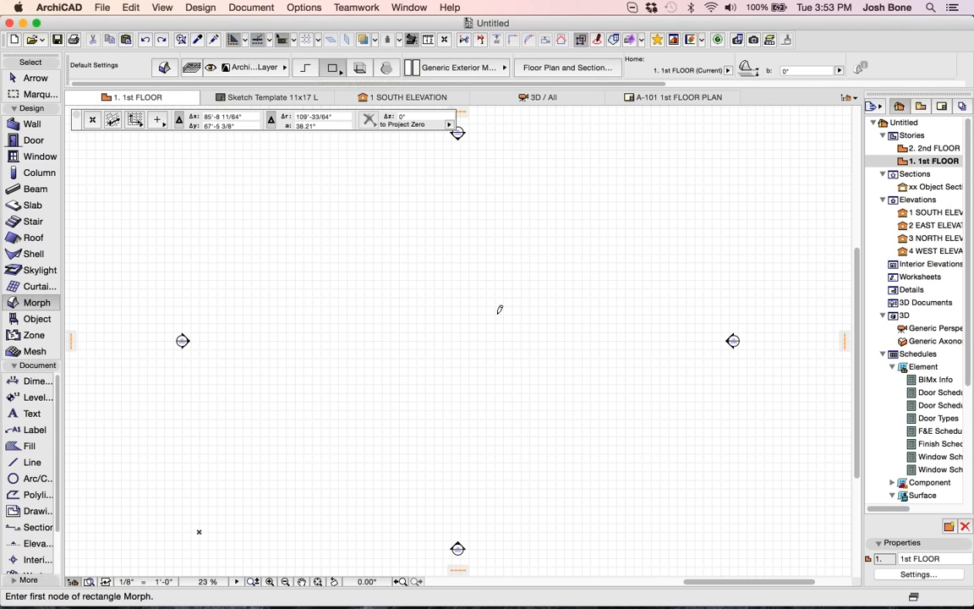
left_click(386, 386)
type("24")
key("Tab")
type("2")
type("4")
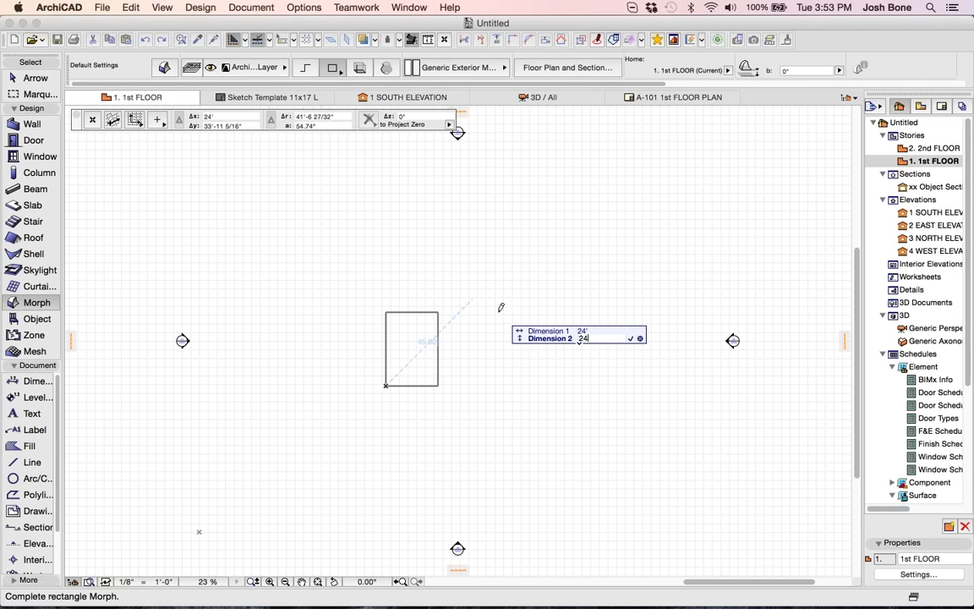
key("Return")
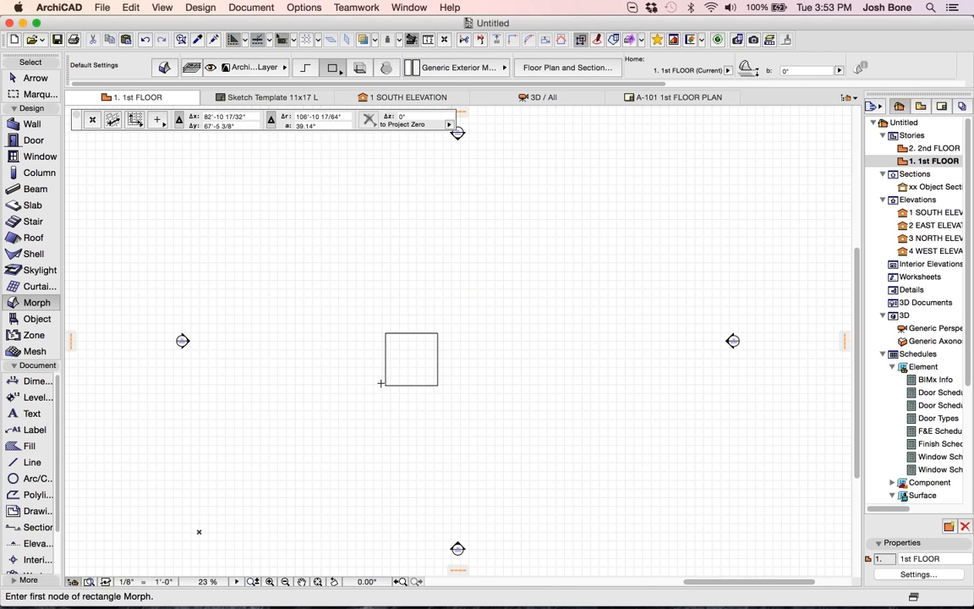
- Show the square Morph in 3D and select it
key("F3")
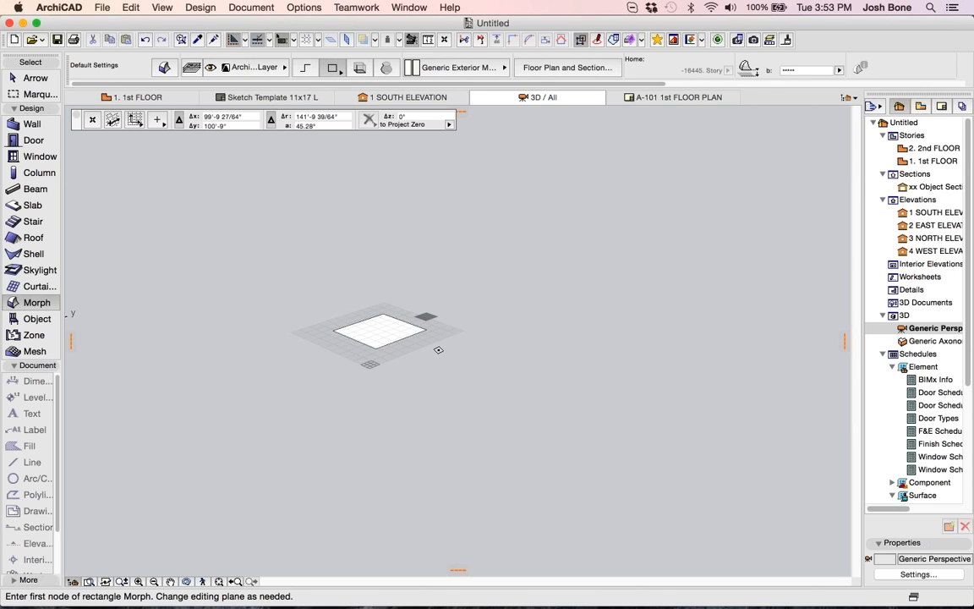
middle_click(438, 349)
middle_click(438, 349)
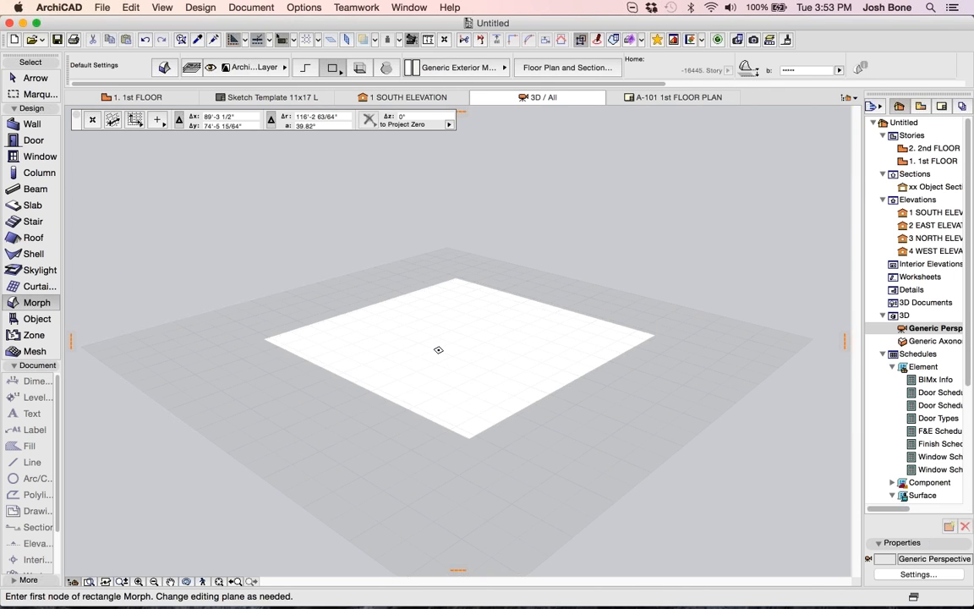
middle_click_drag(438, 349, 449, 386, "shift")
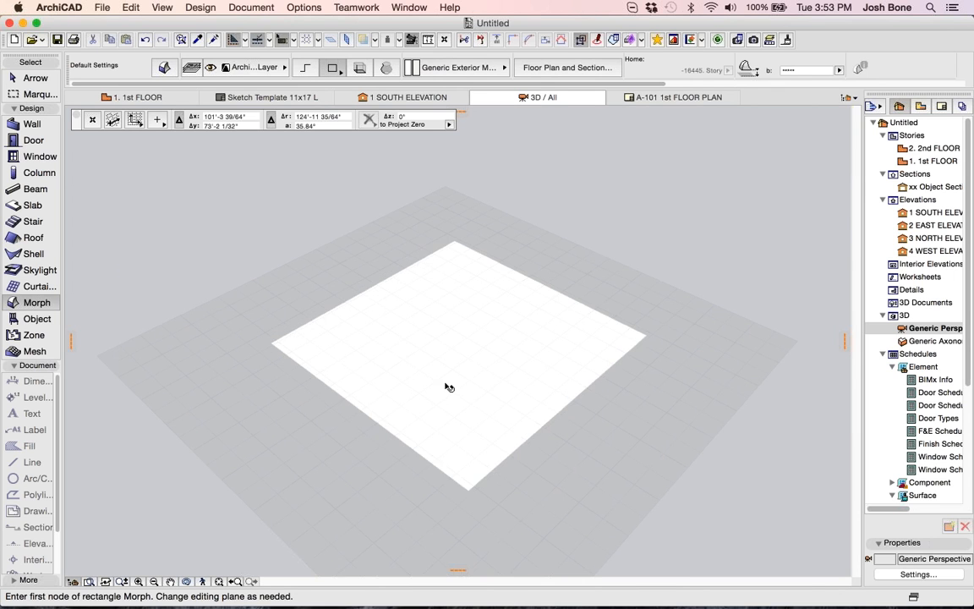
left_click(445, 382, "shift")
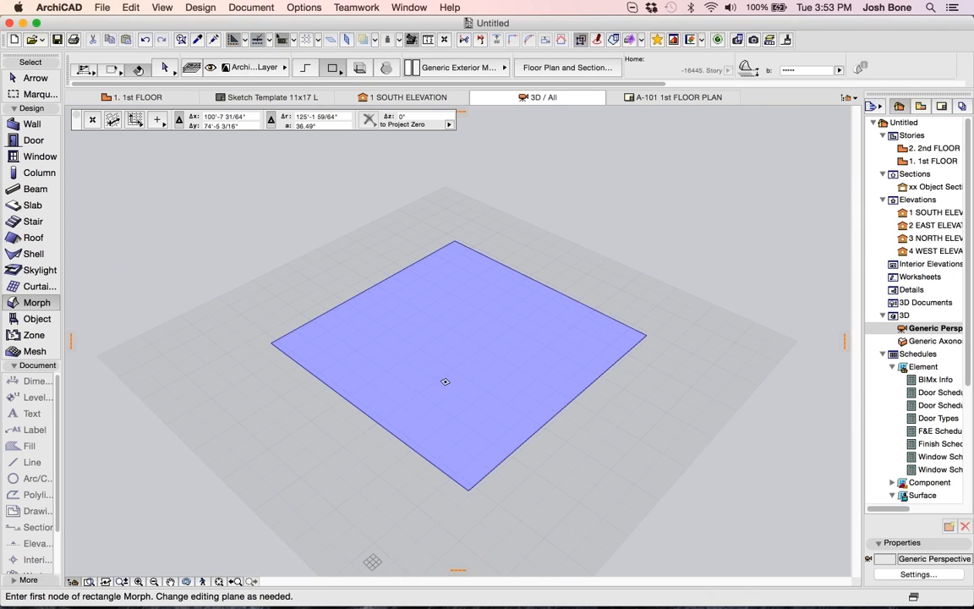
left_click(444, 382, "shift")
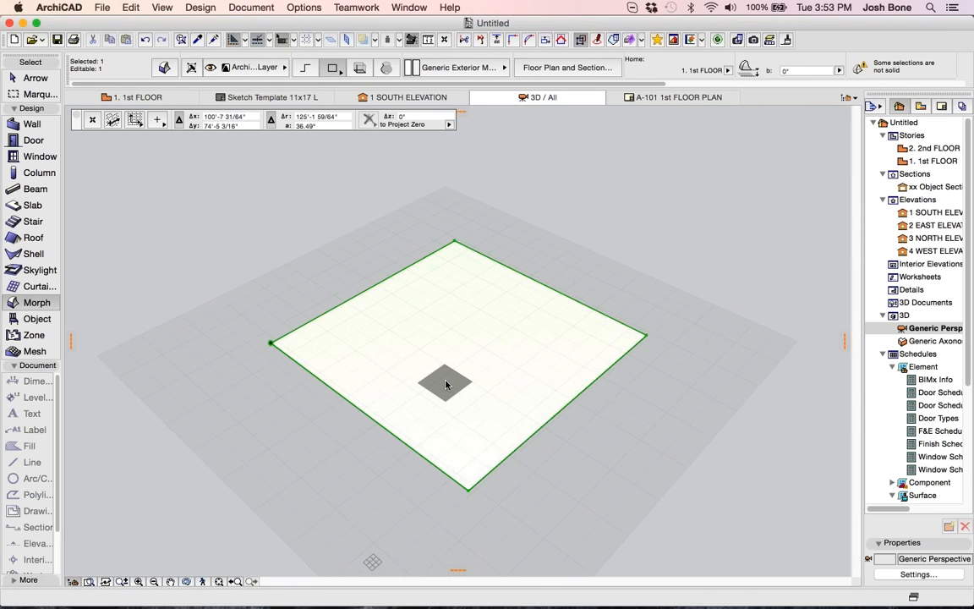
left_click(446, 384)
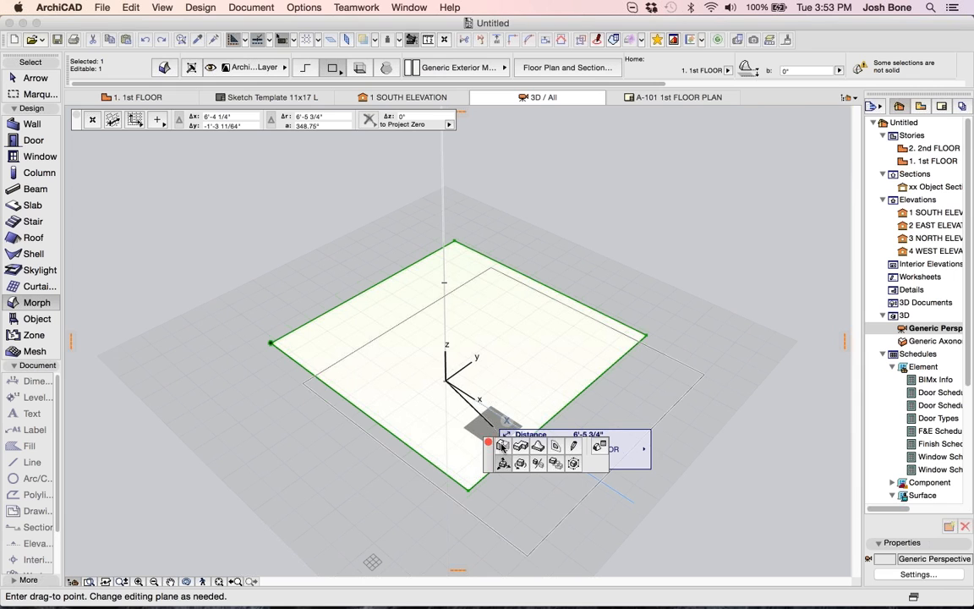
left_click(501, 446)
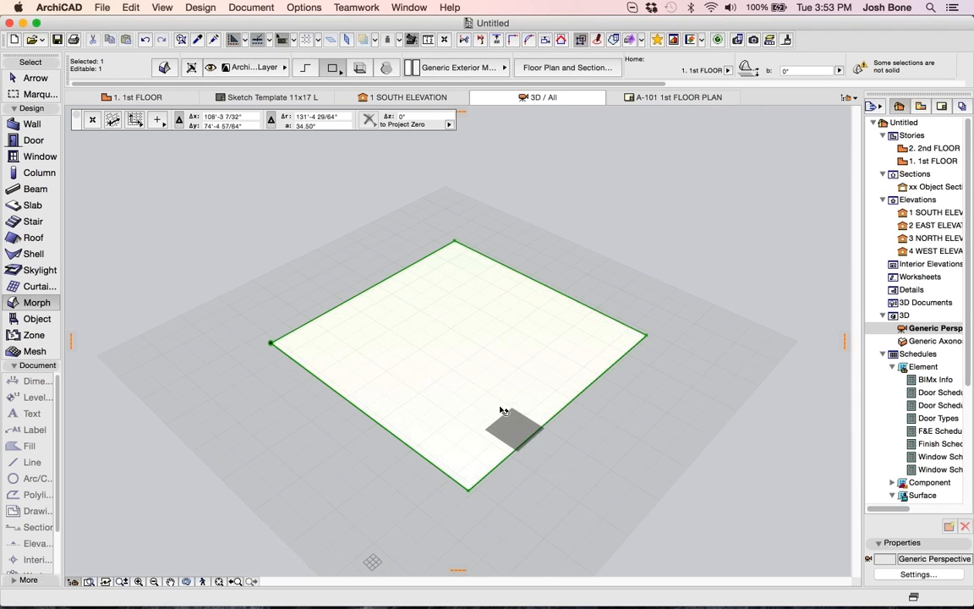
left_click(499, 406)
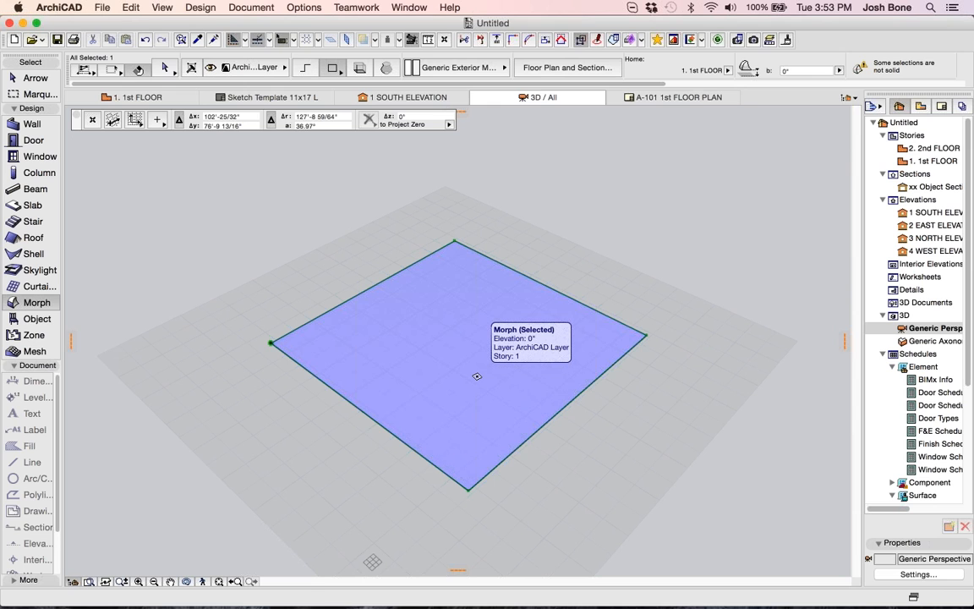
- Extrude the selected Morph's face upward 24' with Push/Pull to form a cube
left_click(477, 376)
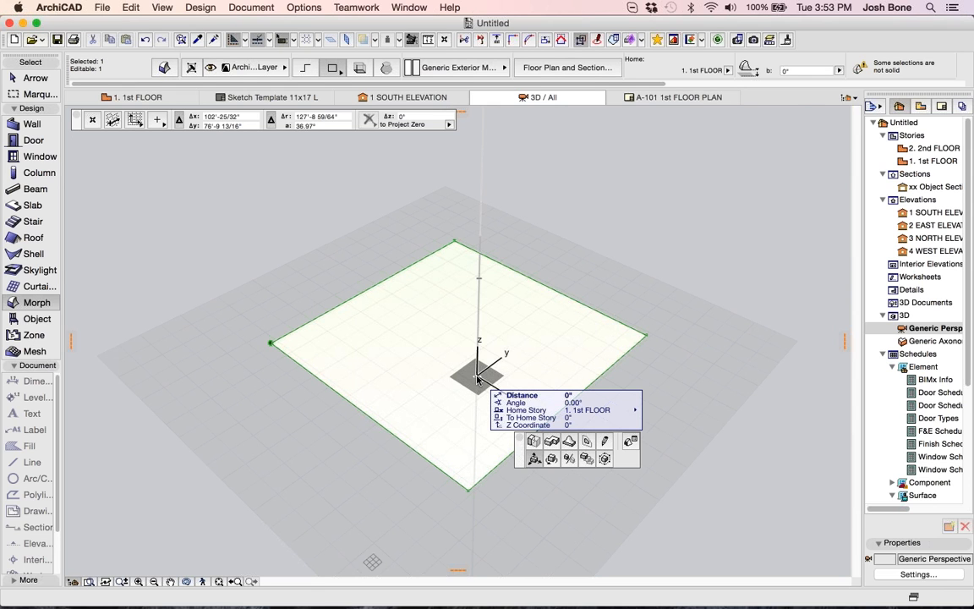
left_click(534, 441)
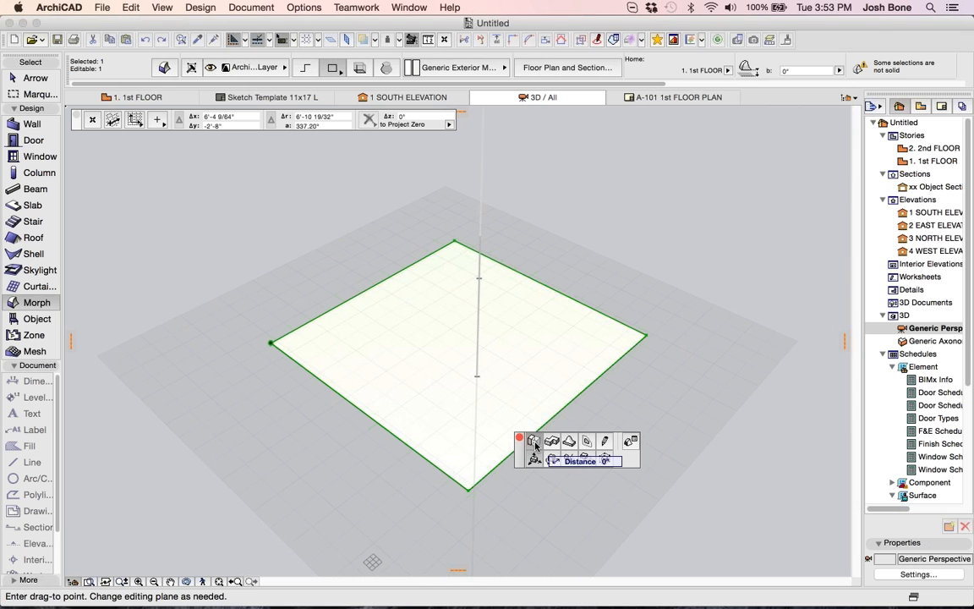
left_click(535, 445)
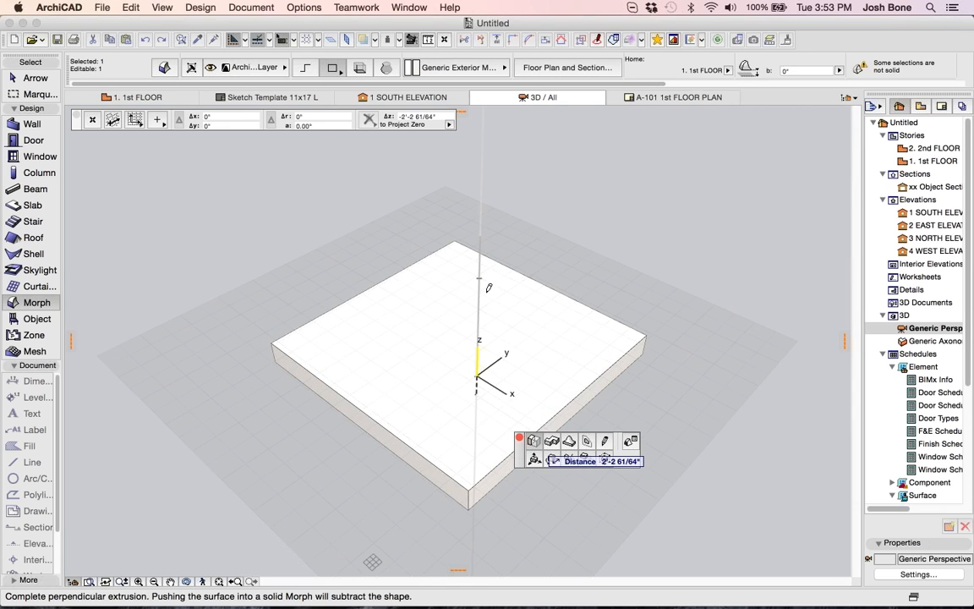
type("24")
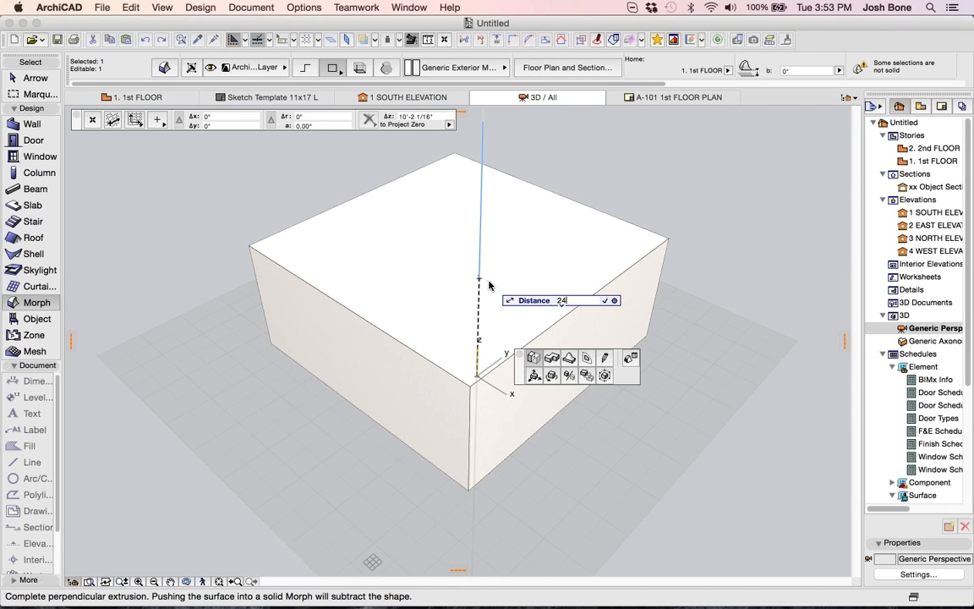
key("Return")
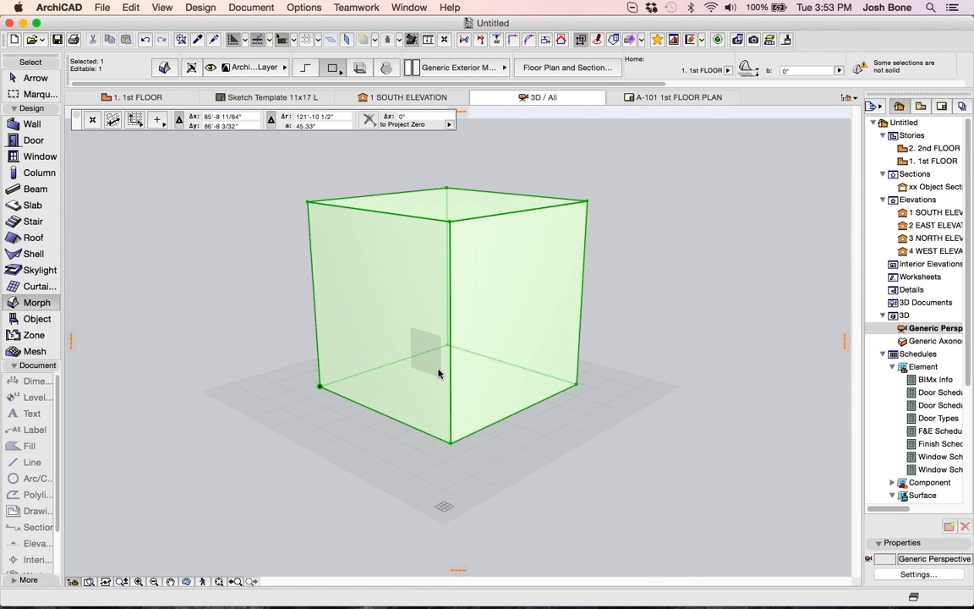
middle_click_drag(438, 373, 339, 218, "shift")
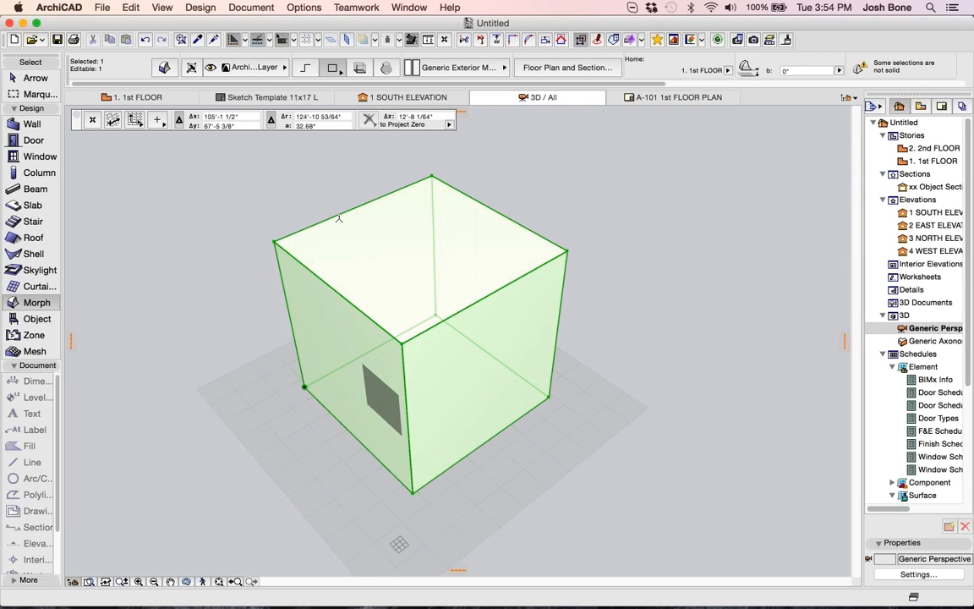
- Close the floating coordinates palette and show the Control Box palette
left_click(78, 114)
left_click(415, 6)
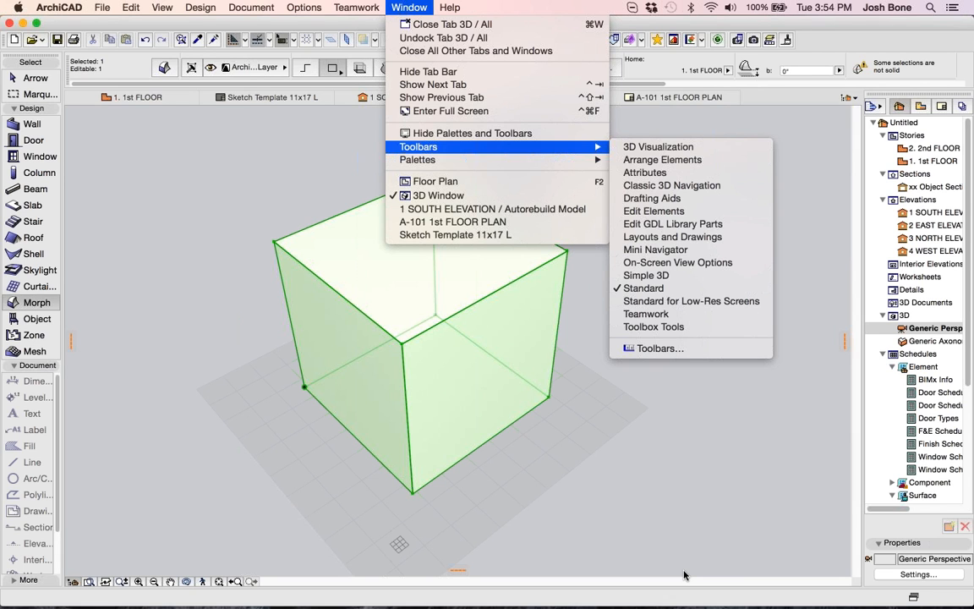
mouse_move(418, 159)
left_click(668, 559)
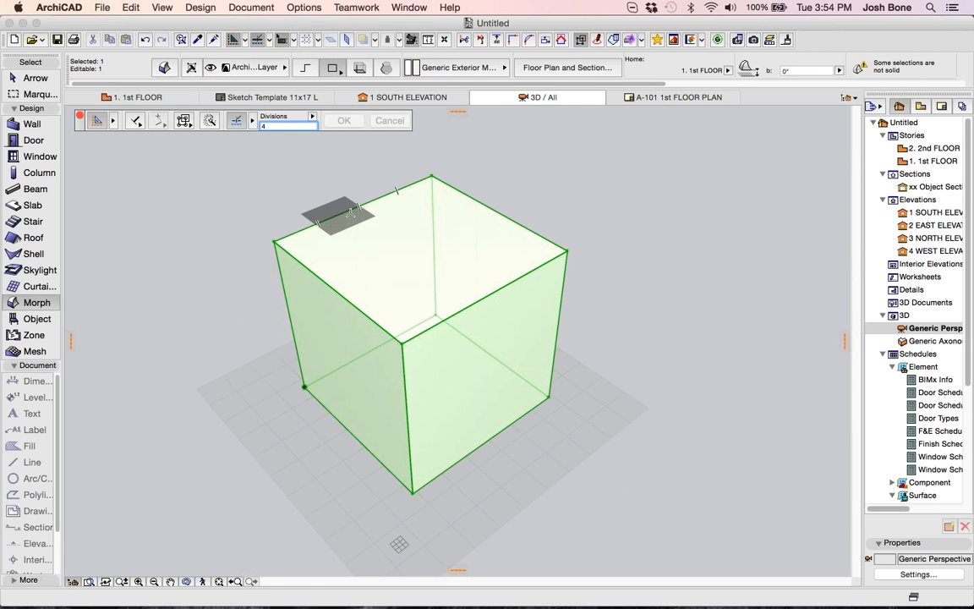
- Draw a Morph line across the cube's top face between the midpoints of two opposite edges, splitting the face in two
left_click(355, 210)
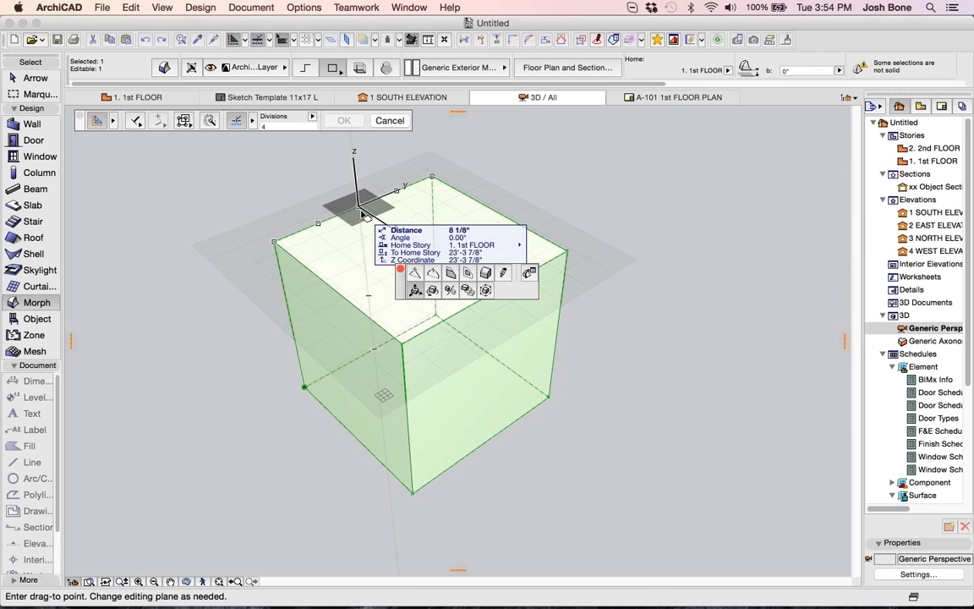
left_click(447, 273)
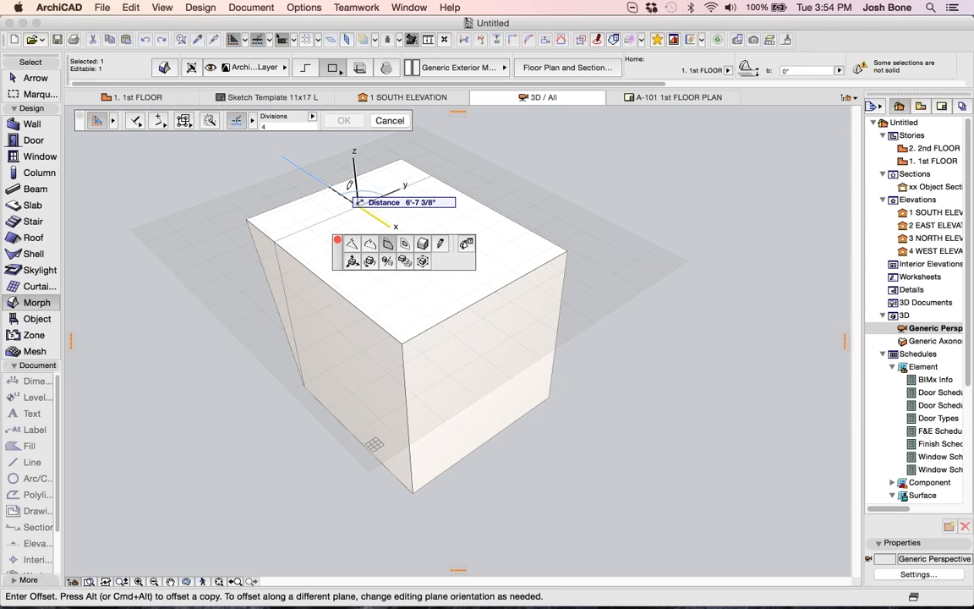
left_click(440, 244)
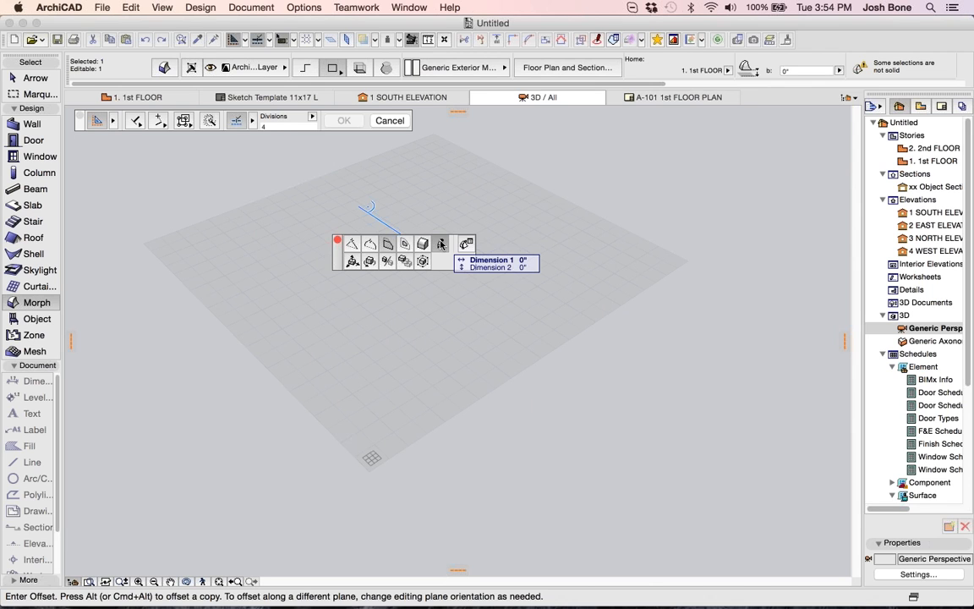
left_click(310, 69)
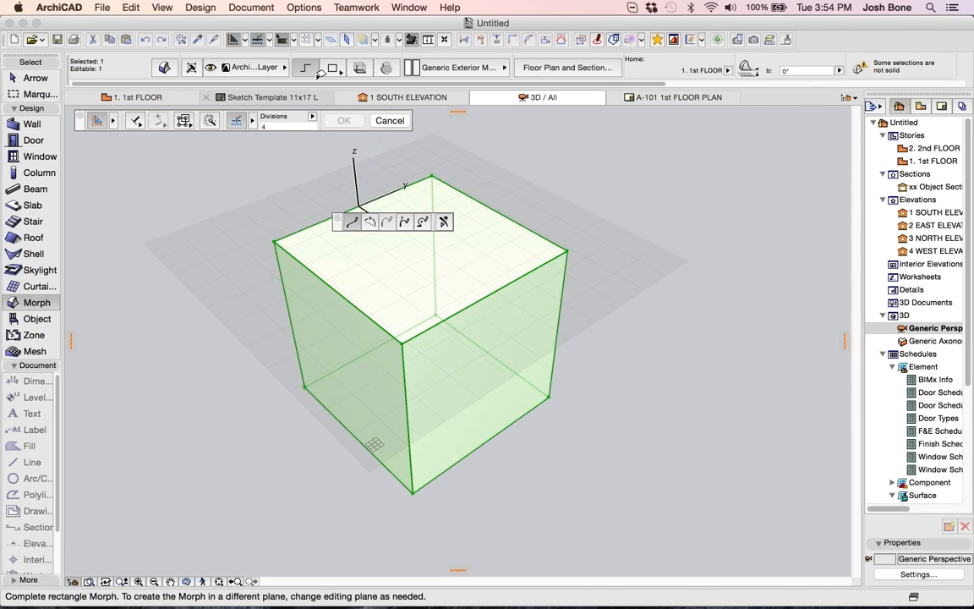
left_click(356, 204)
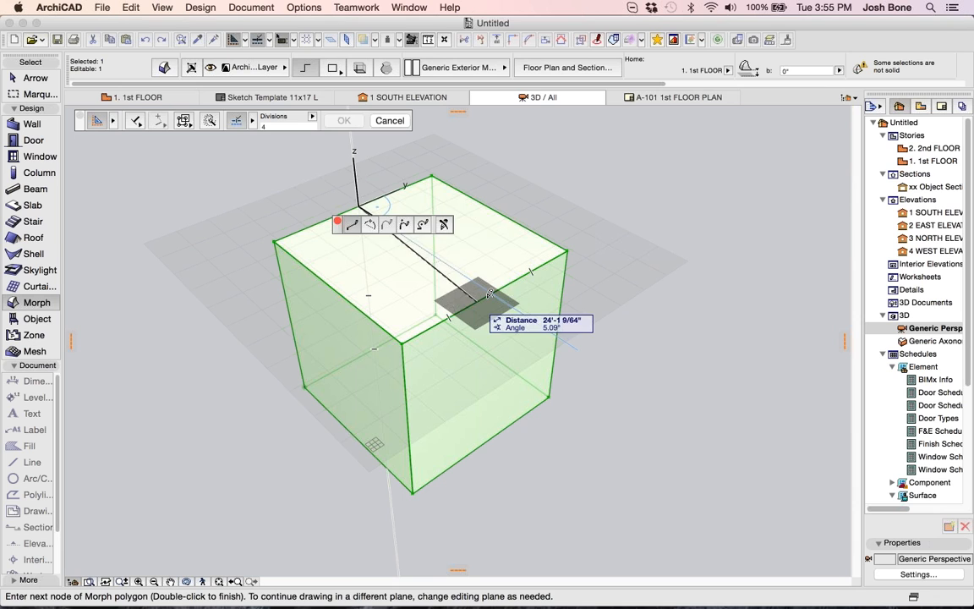
double_click(488, 294)
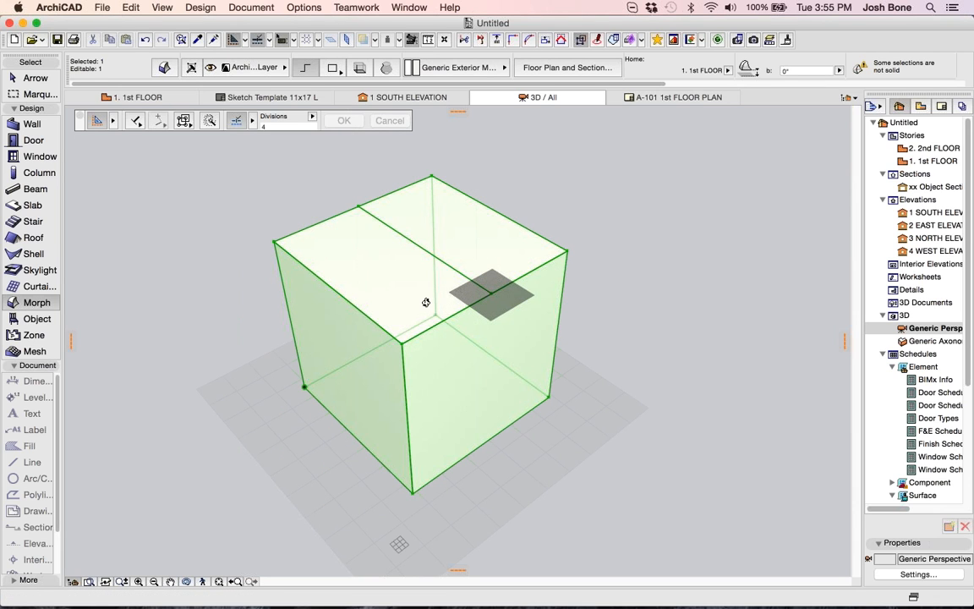
- Select the dividing edge on the cube's top face and try to offset it
middle_click_drag(426, 302, 238, 319, "shift")
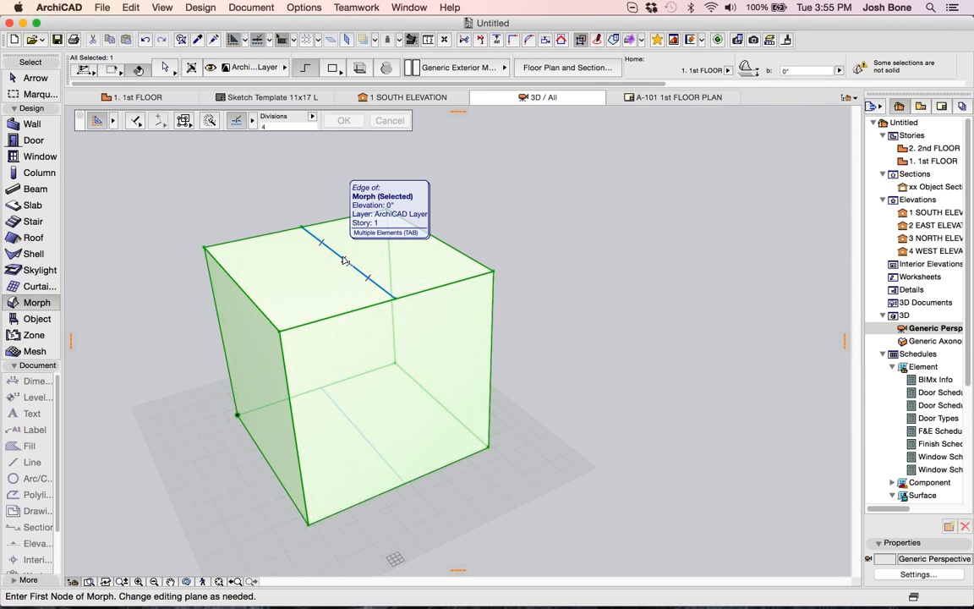
left_click(344, 260)
left_click(342, 258)
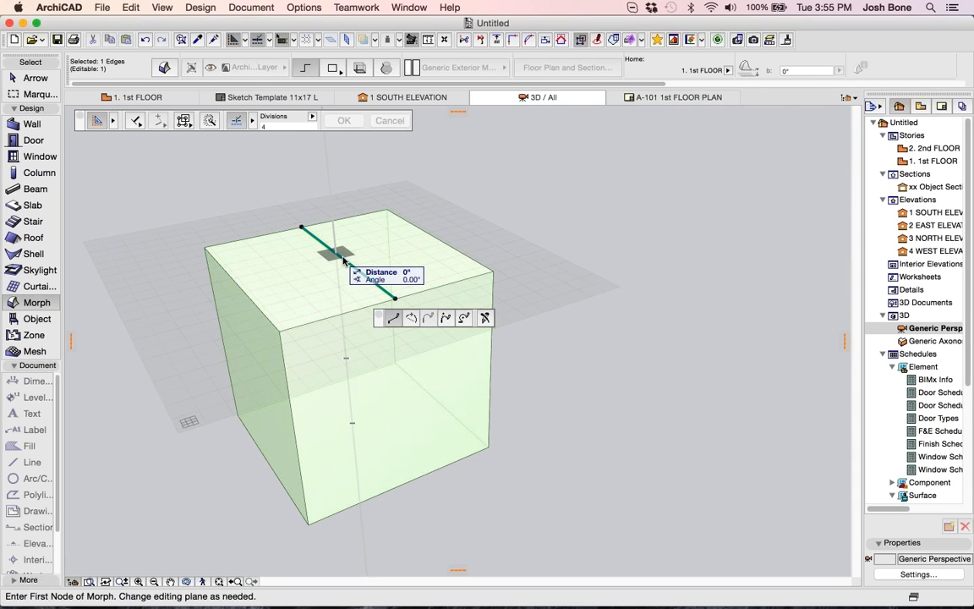
left_click(339, 255)
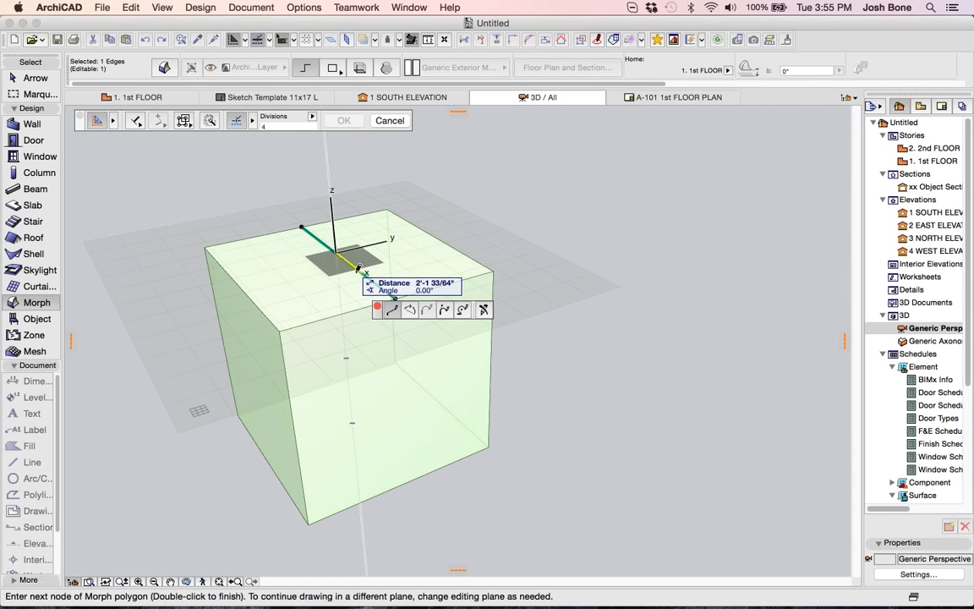
left_click(484, 310)
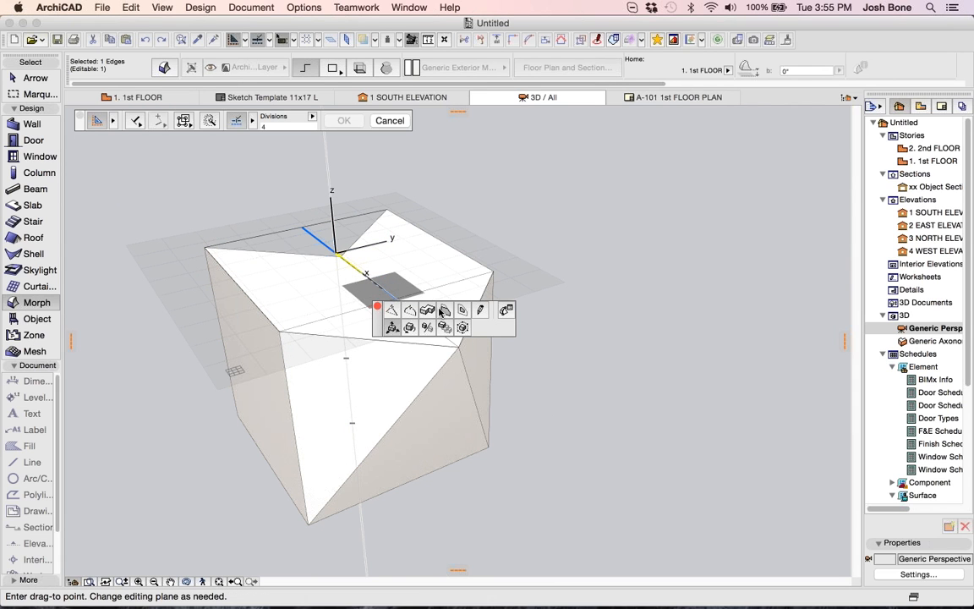
left_click(442, 311)
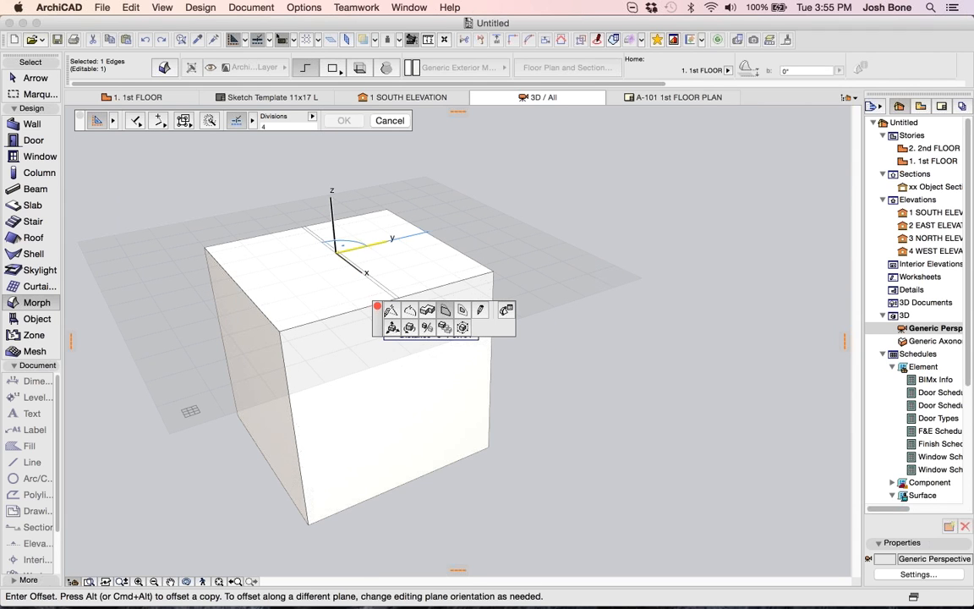
left_click(341, 276)
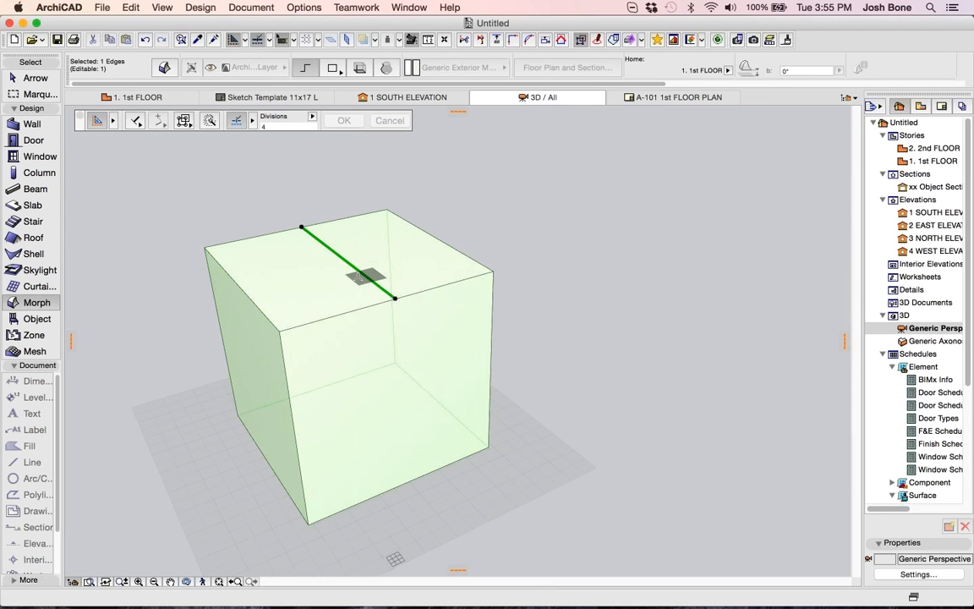
left_click(368, 277)
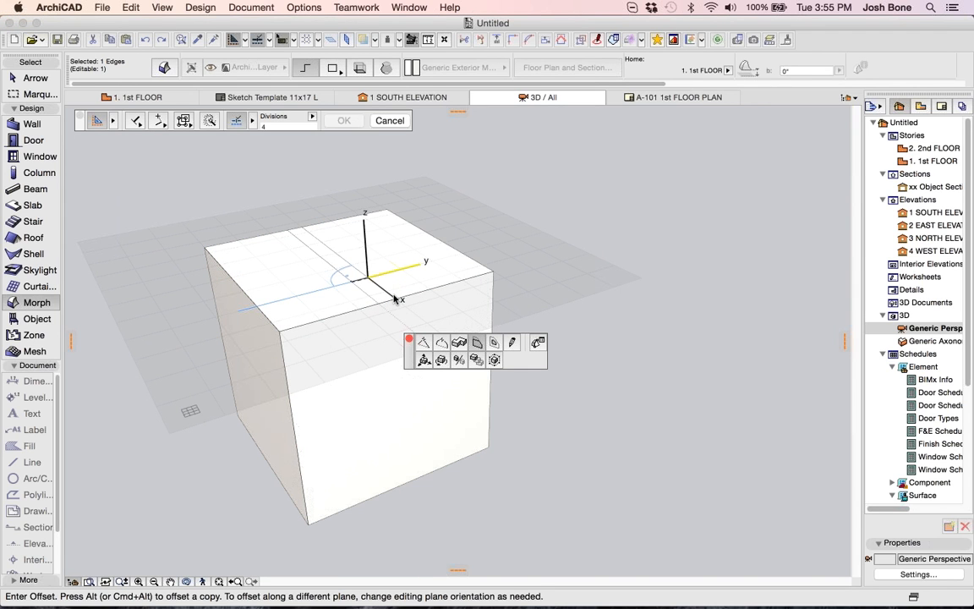
left_click(424, 343)
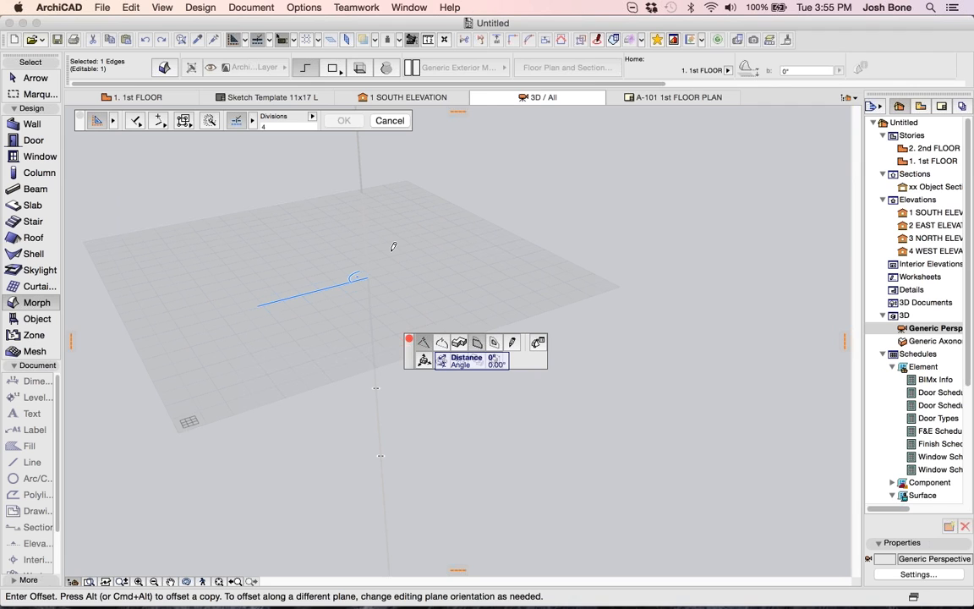
left_click(443, 336)
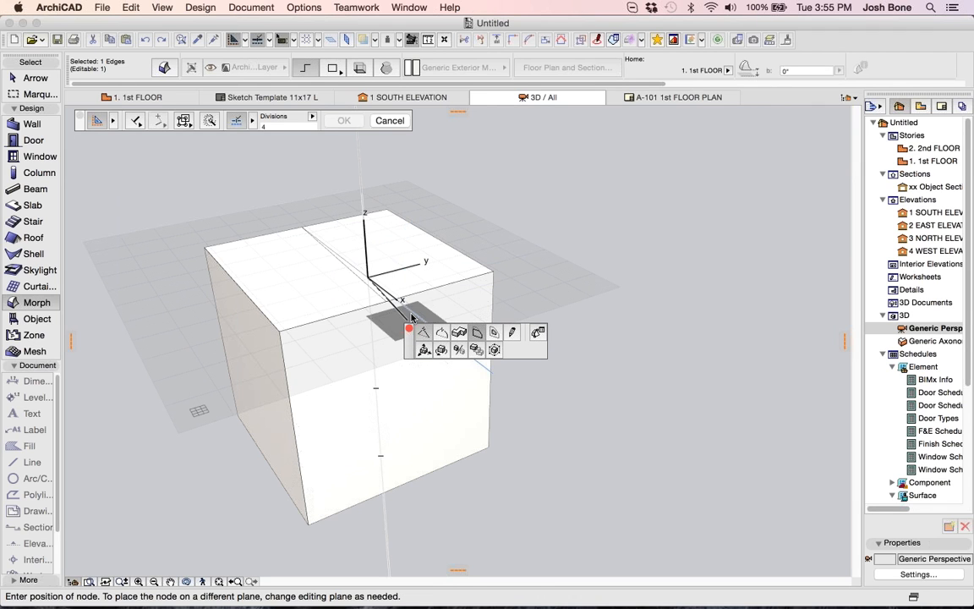
left_click(477, 332)
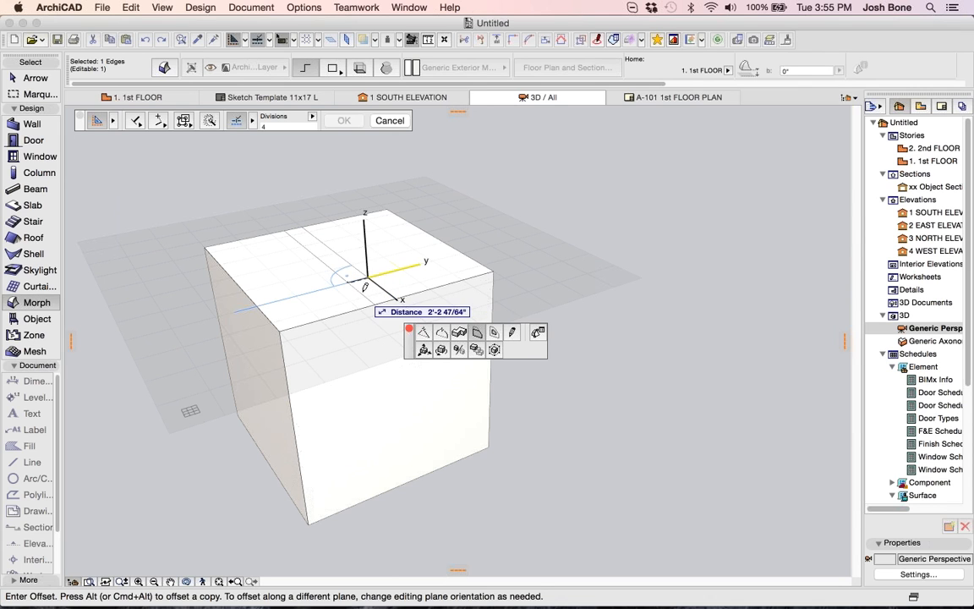
left_click(365, 286)
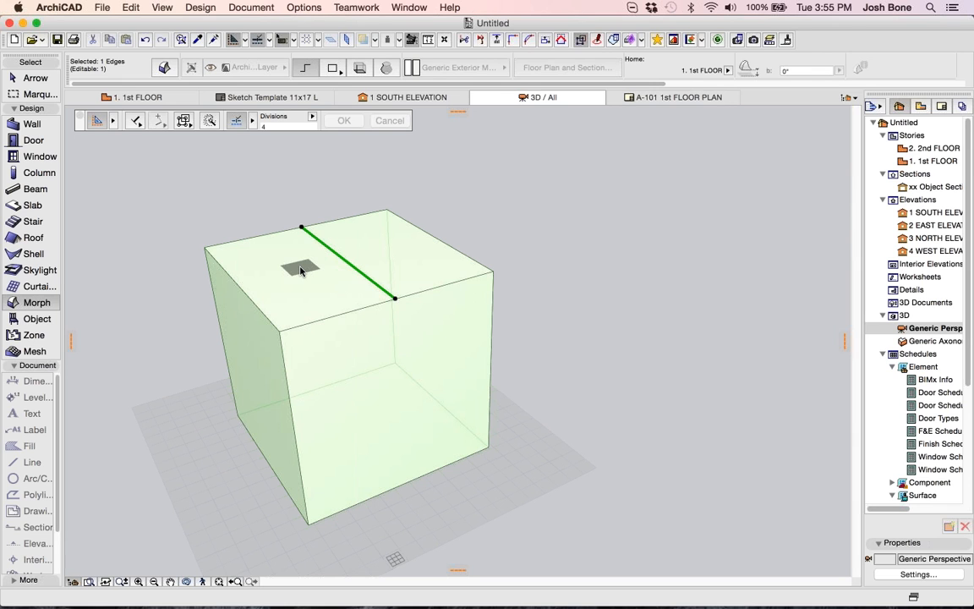
- Push one half of the divided top face down to a height of 14' to form a step
left_click(330, 310)
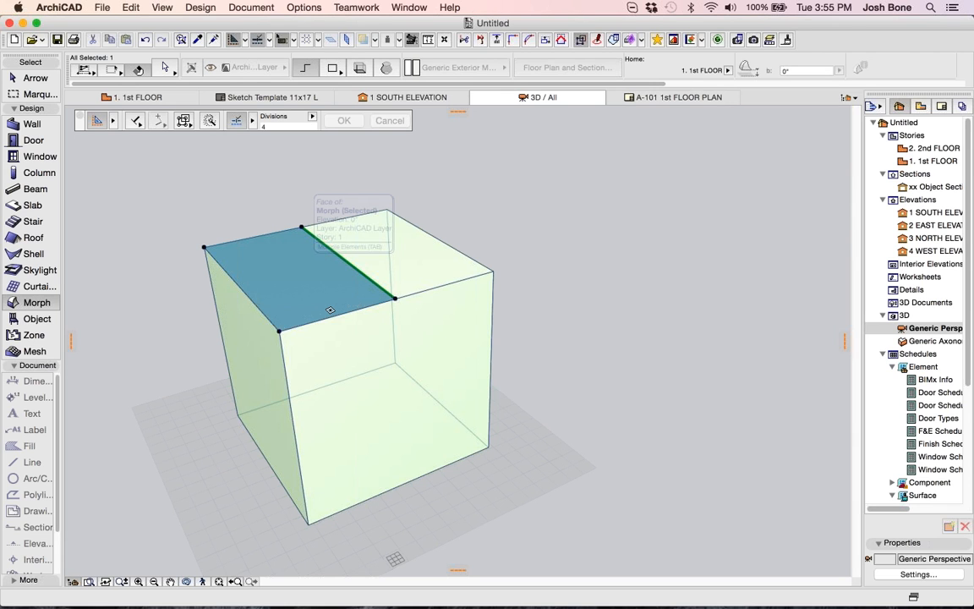
left_click(330, 311)
left_click(329, 283)
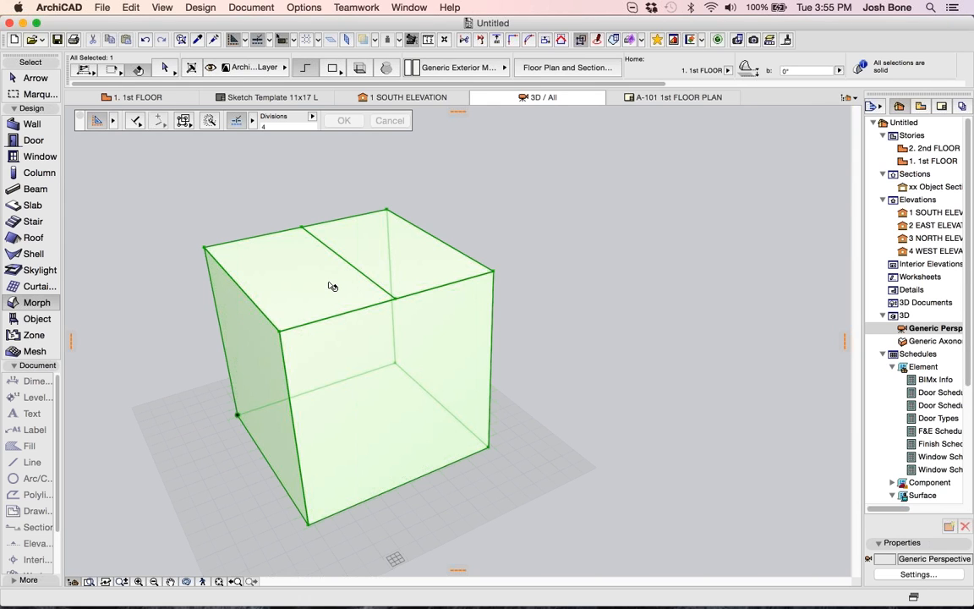
left_click(303, 279)
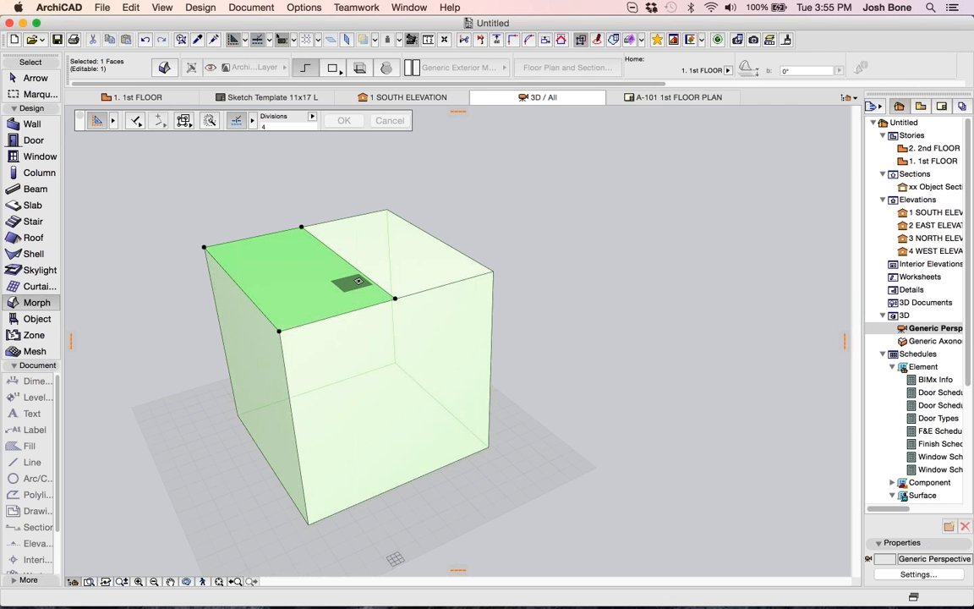
left_click(304, 277)
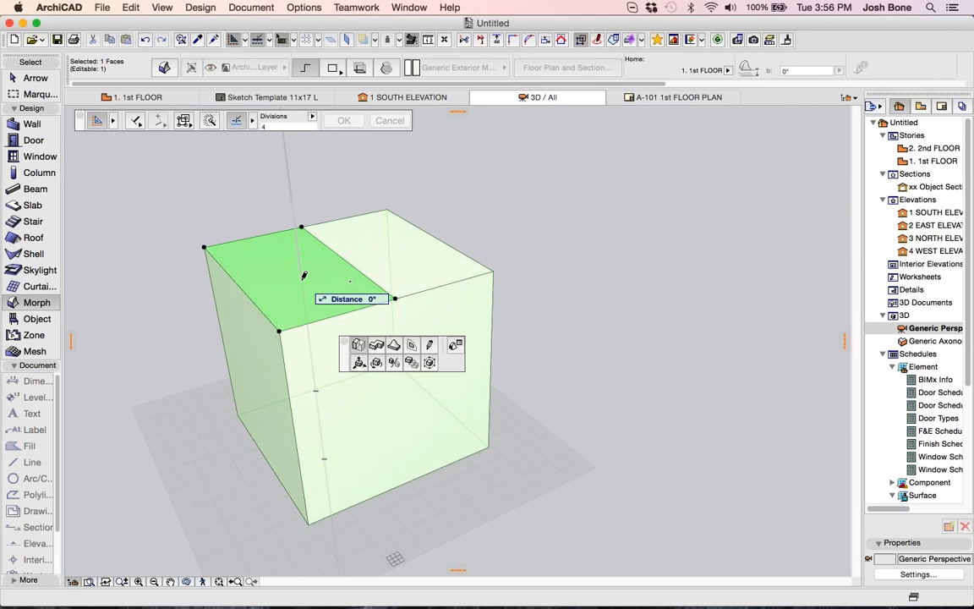
left_click(303, 279)
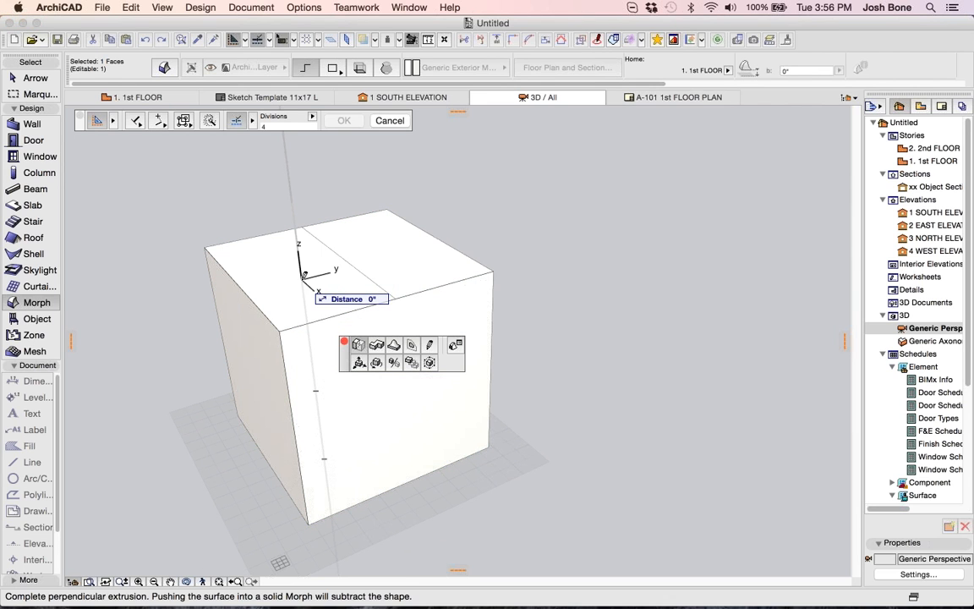
left_click(319, 351)
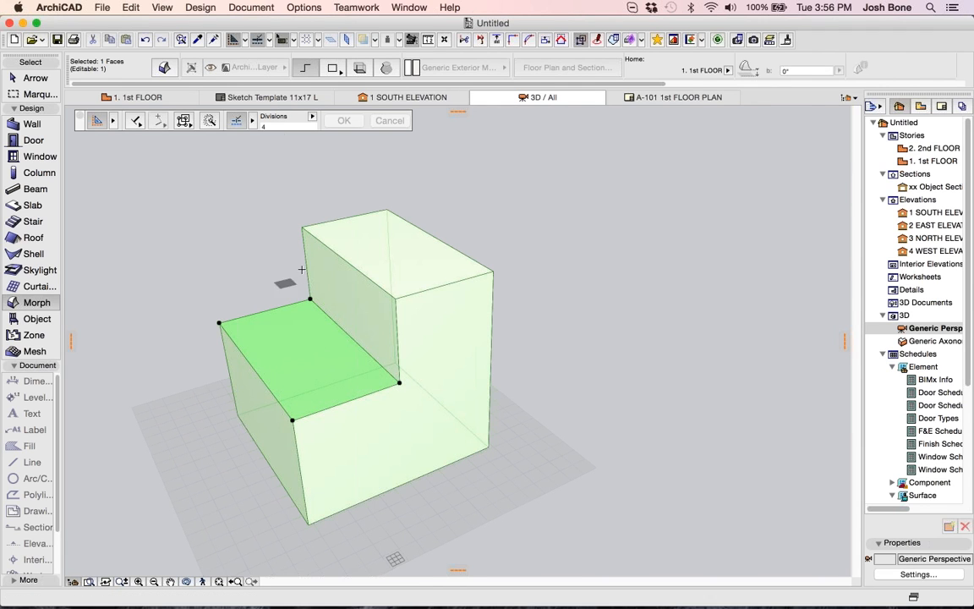
- Split the riser face with a horizontal line and push its upper part back to the top edge's midpoint as a second step
key("Escape")
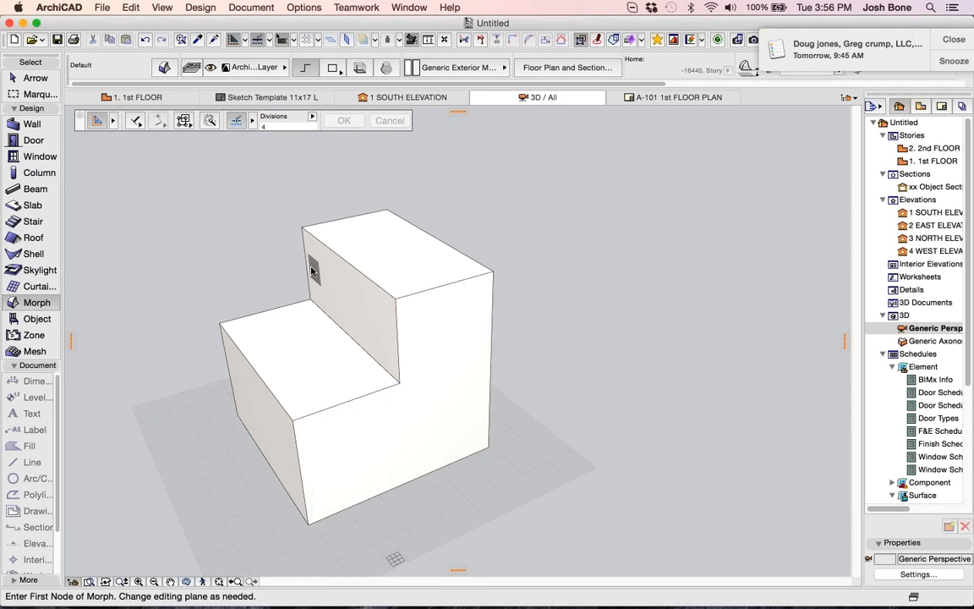
key("shift+super")
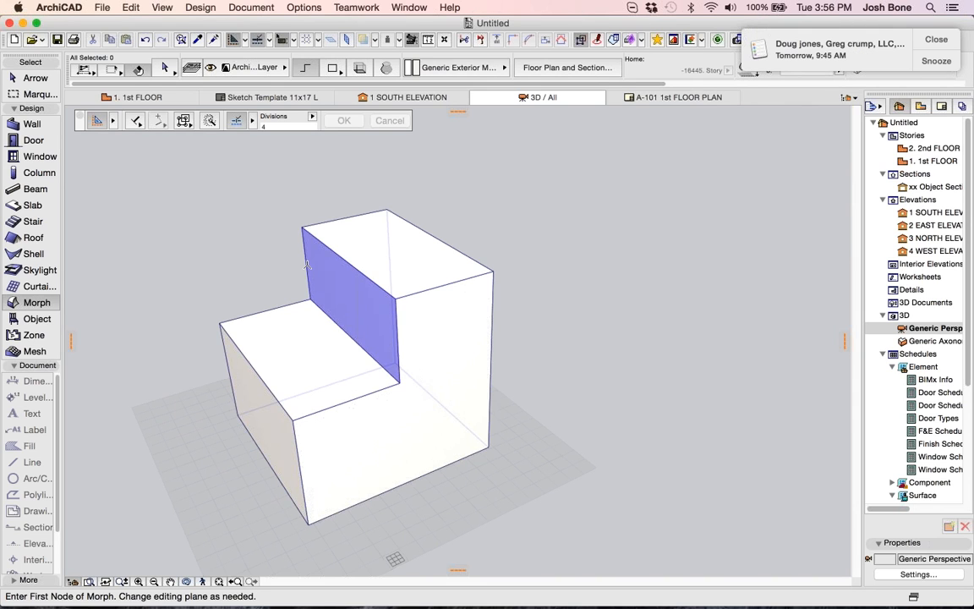
left_click(306, 264, "shift")
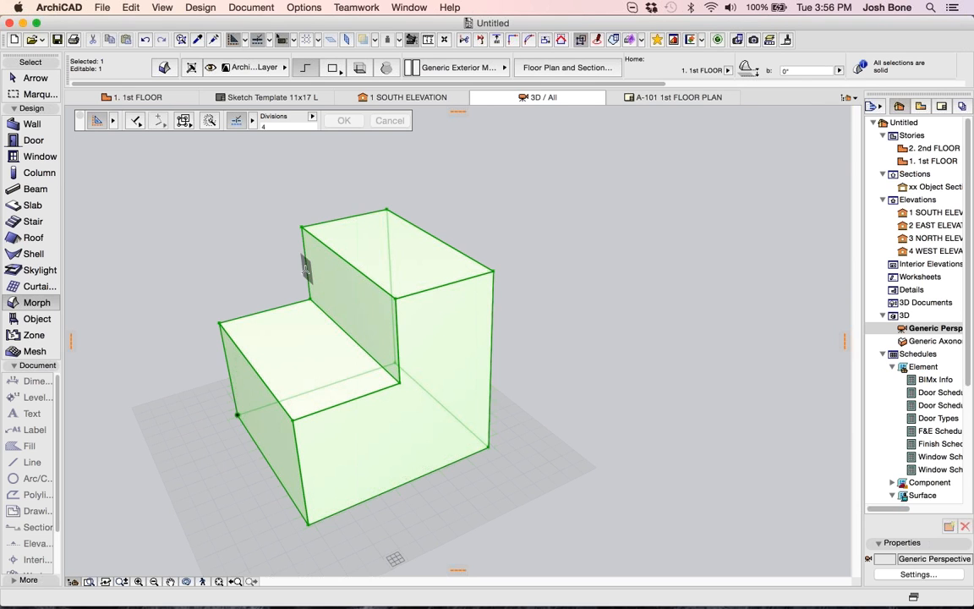
left_click(307, 263)
left_click(449, 332)
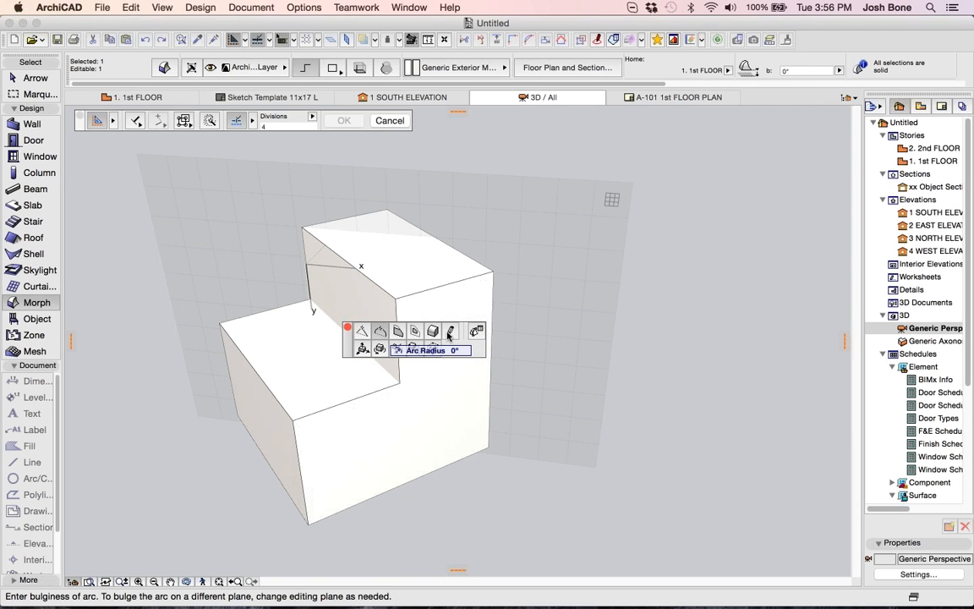
left_click(448, 333)
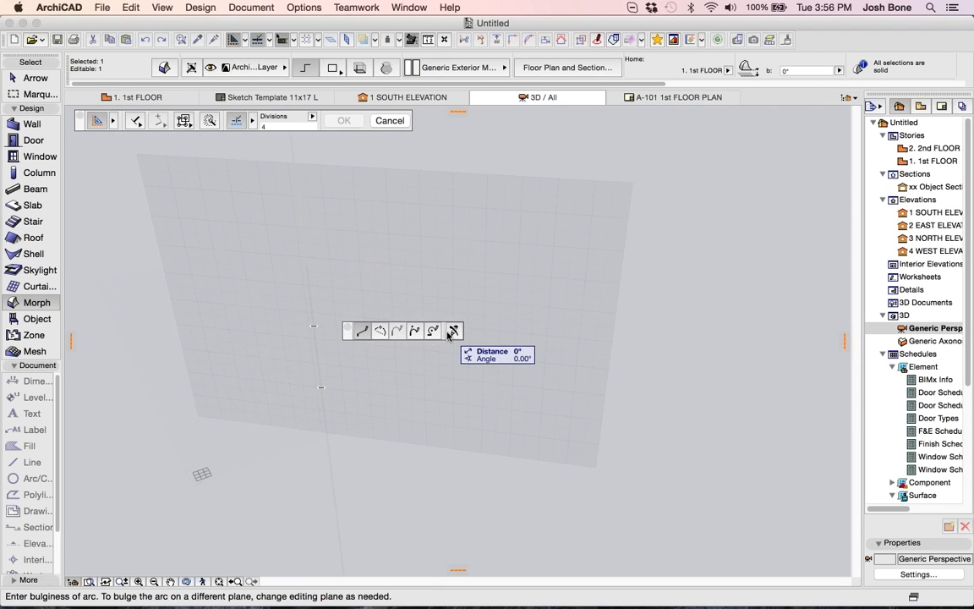
double_click(396, 344)
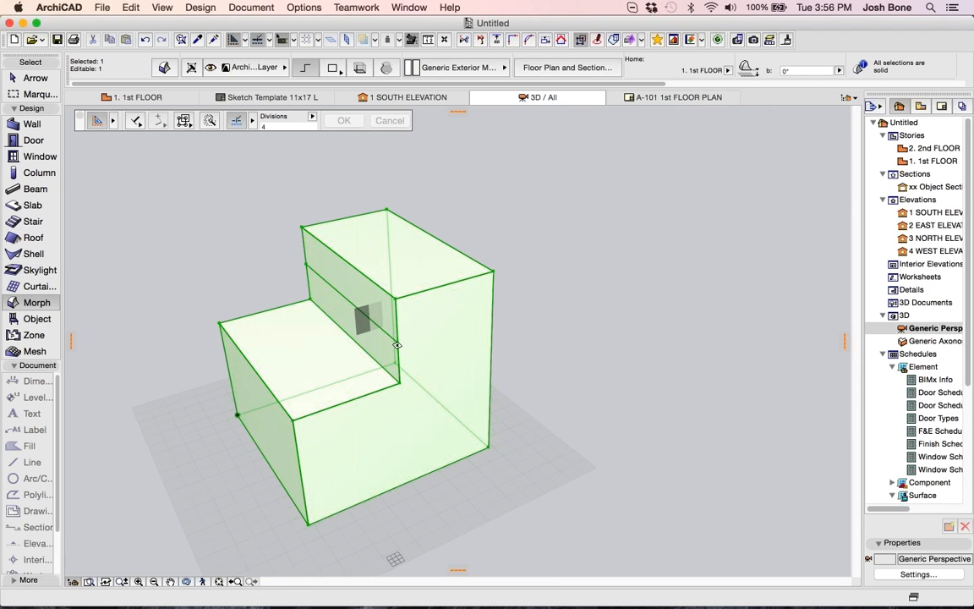
left_click(357, 287)
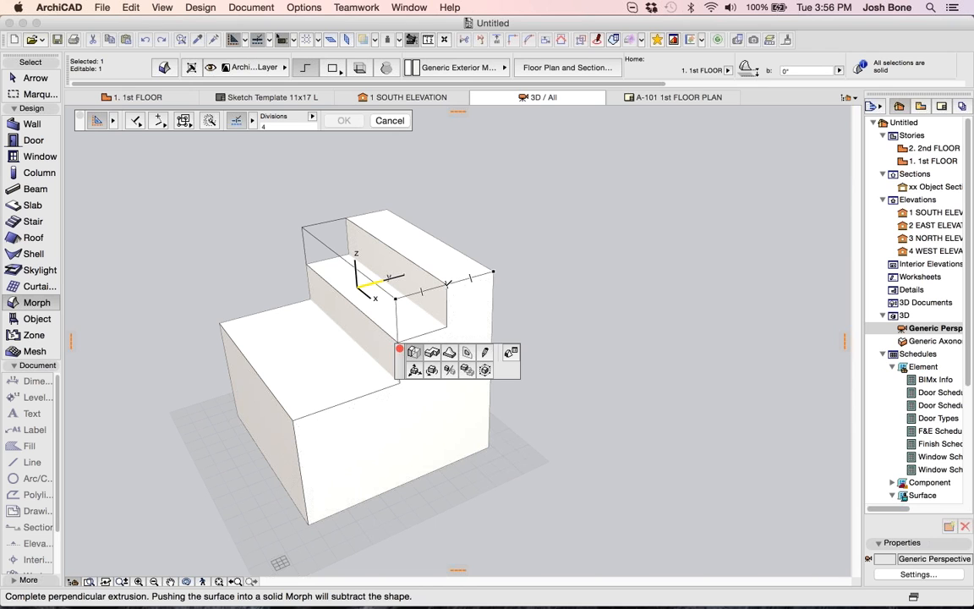
left_click(447, 283)
- Fillet the outer top edge of the lowest step with a radius of 4
middle_click_drag(401, 382, 402, 380, "shift")
left_click(284, 377)
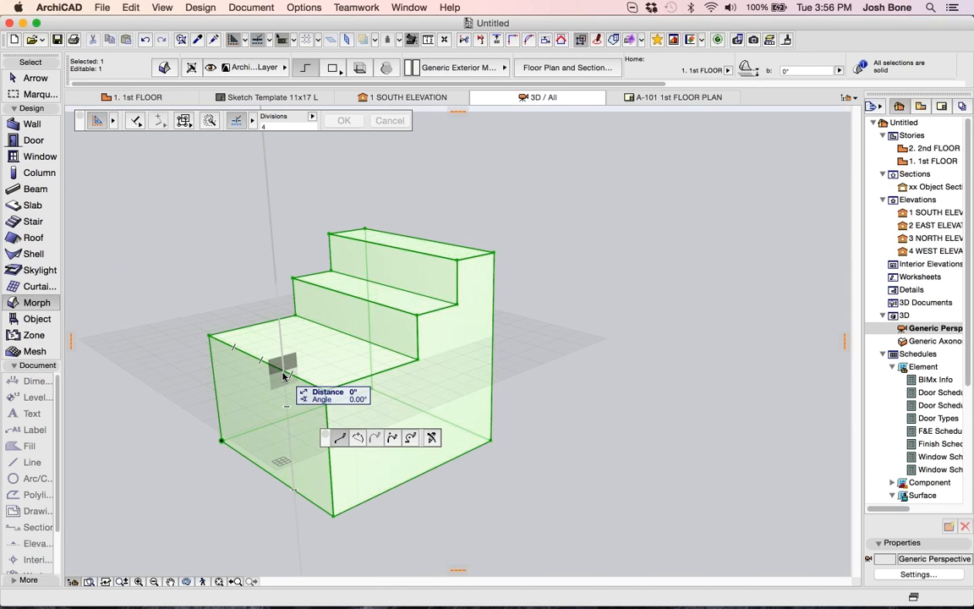
left_click(284, 377)
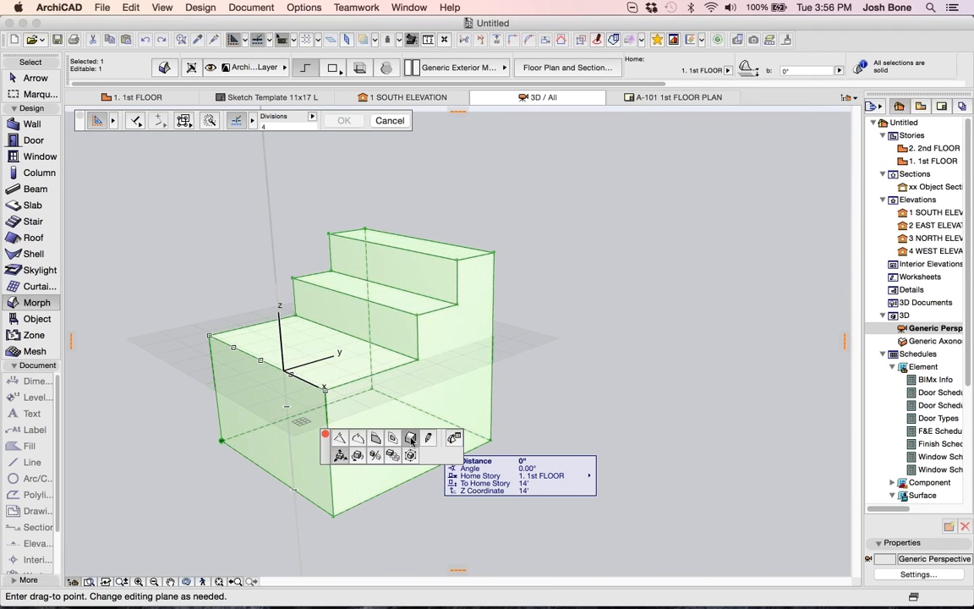
left_click(411, 438)
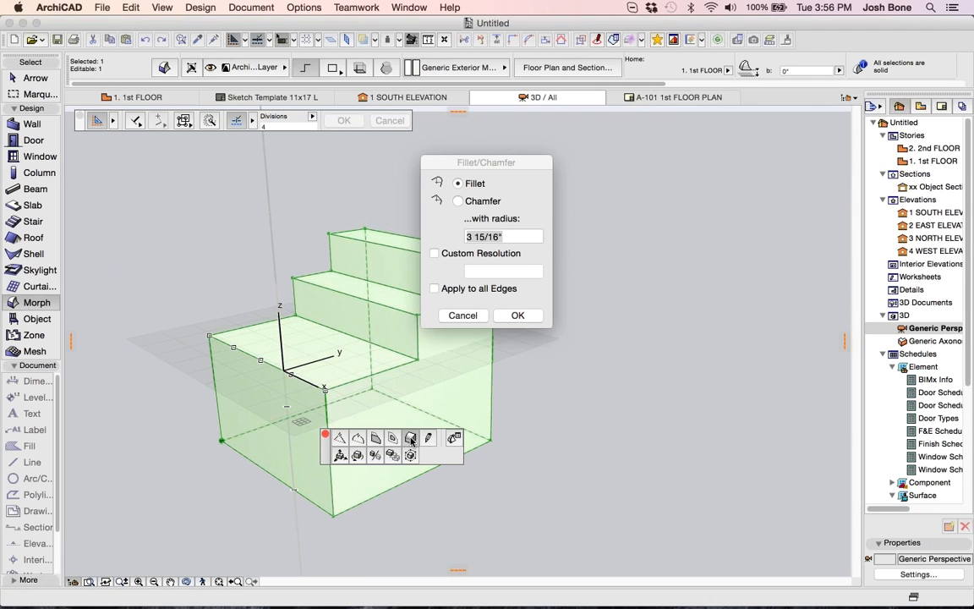
type("4")
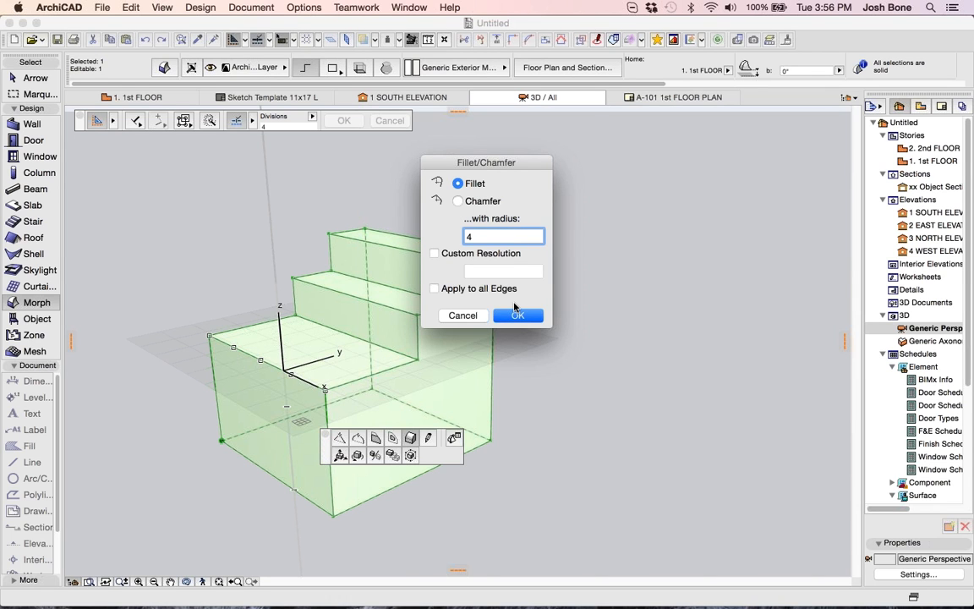
left_click(515, 312)
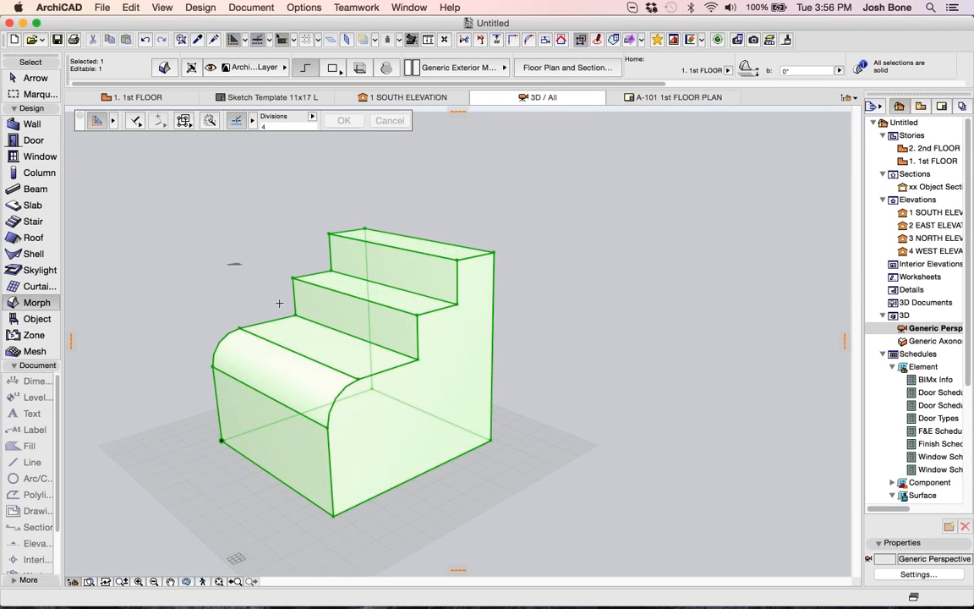
- Offset the outline of the stepped side face inward to create a parallel inner profile
middle_click_drag(359, 390, 351, 389, "shift")
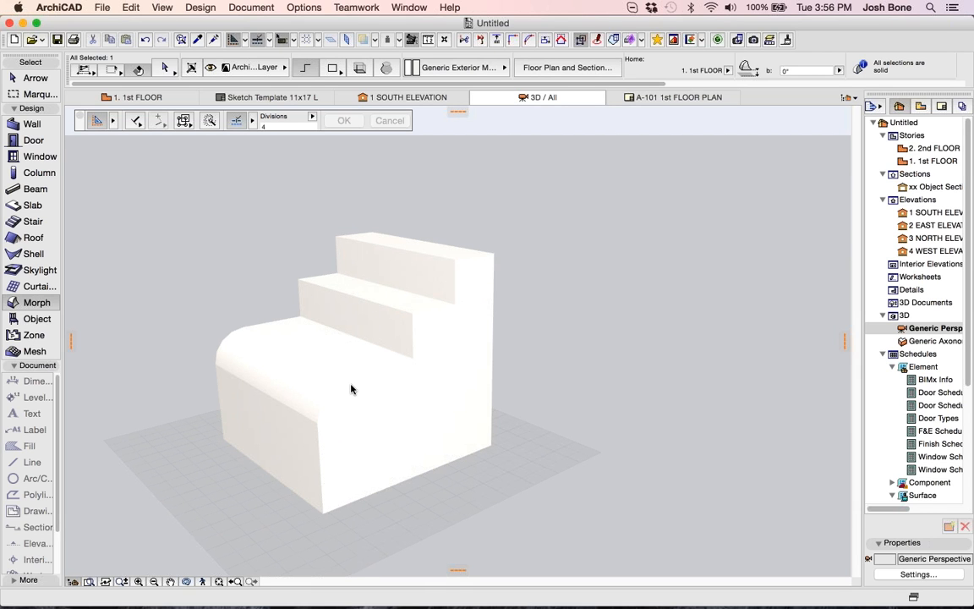
left_click(360, 397)
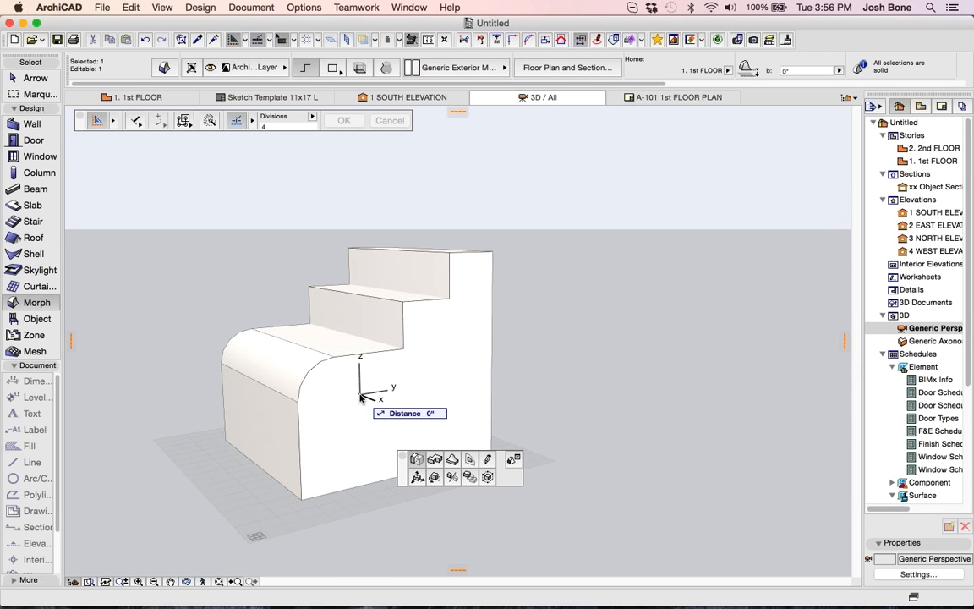
left_click(416, 458)
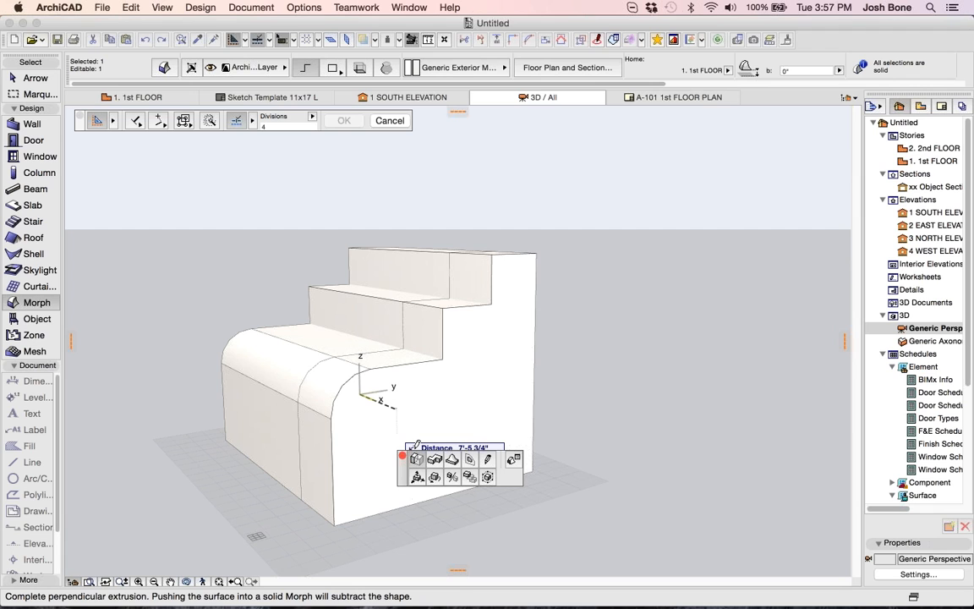
left_click(469, 463)
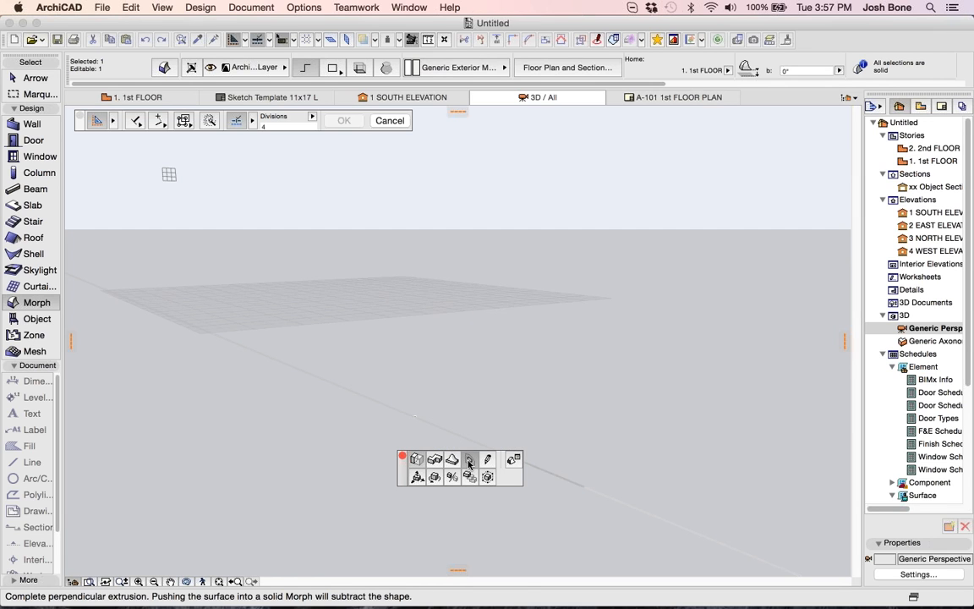
left_click(469, 464)
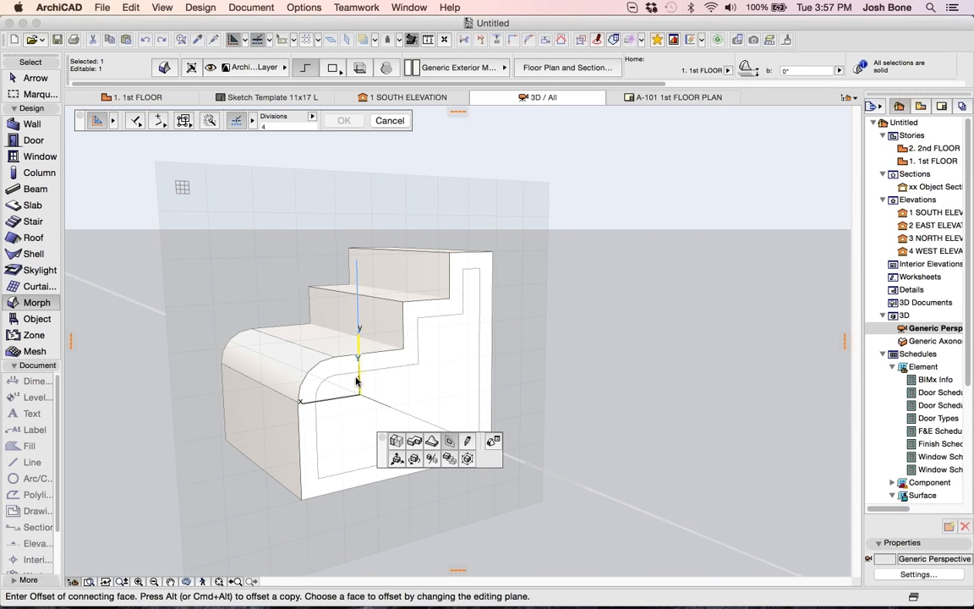
left_click(356, 381)
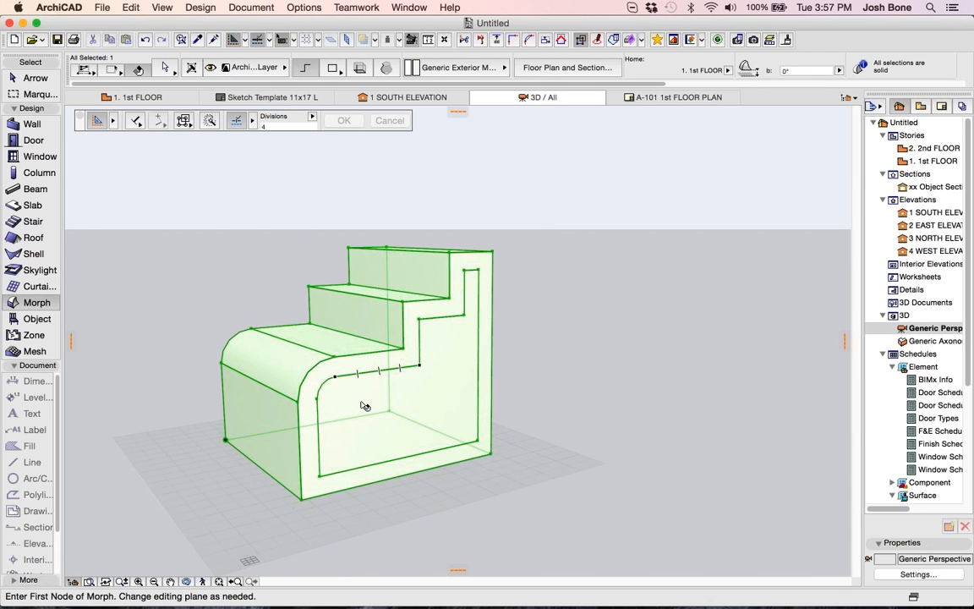
- Push the inner profile face 24' through the form to the opposite side, hollowing it out
left_click(361, 405)
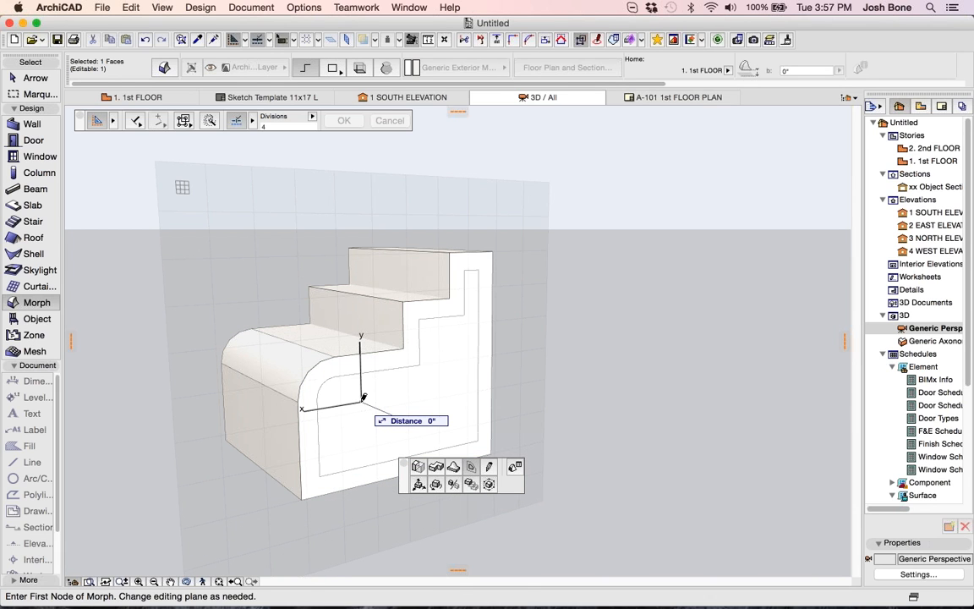
left_click(419, 467)
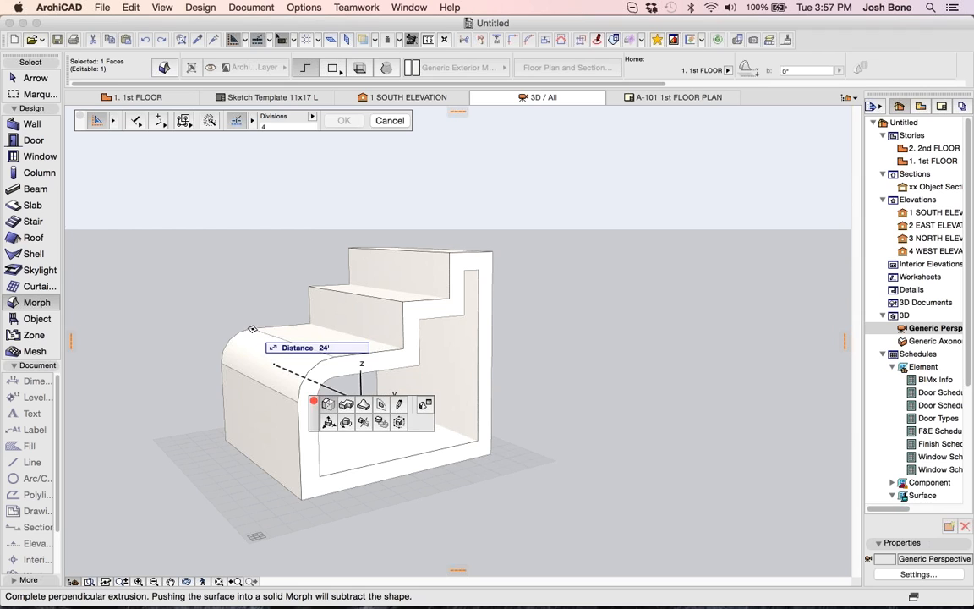
left_click(252, 328)
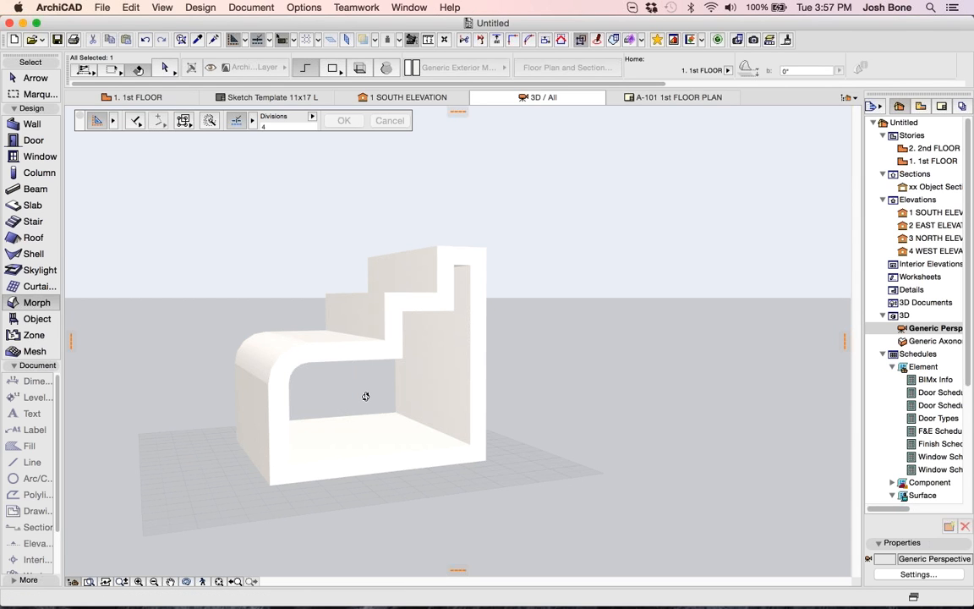
- Bulge the top front edge of the highest step outward into an arc
middle_click_drag(365, 395, 384, 375, "shift")
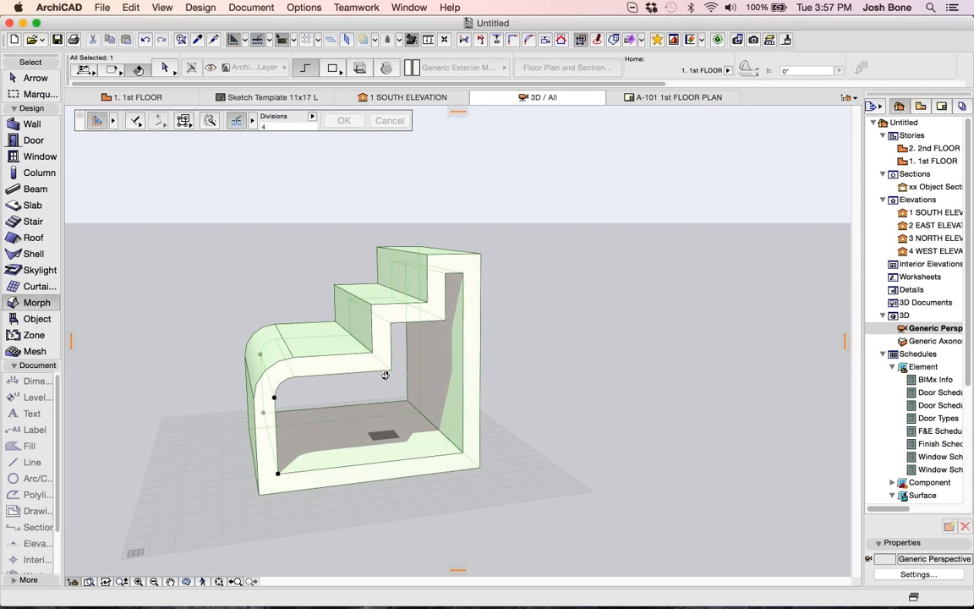
middle_click_drag(385, 375, 248, 256, "shift")
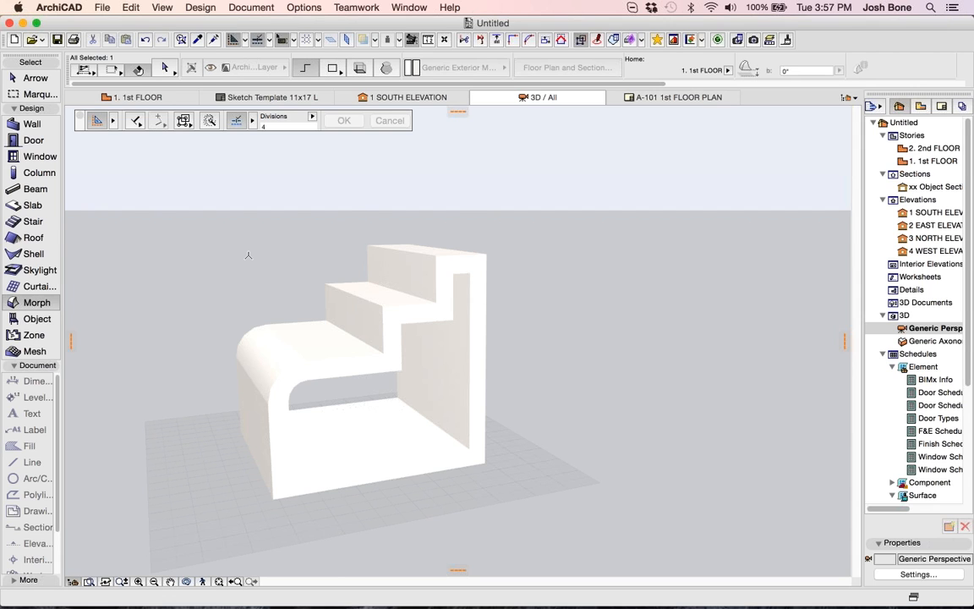
middle_click_drag(248, 255, 377, 363, "shift")
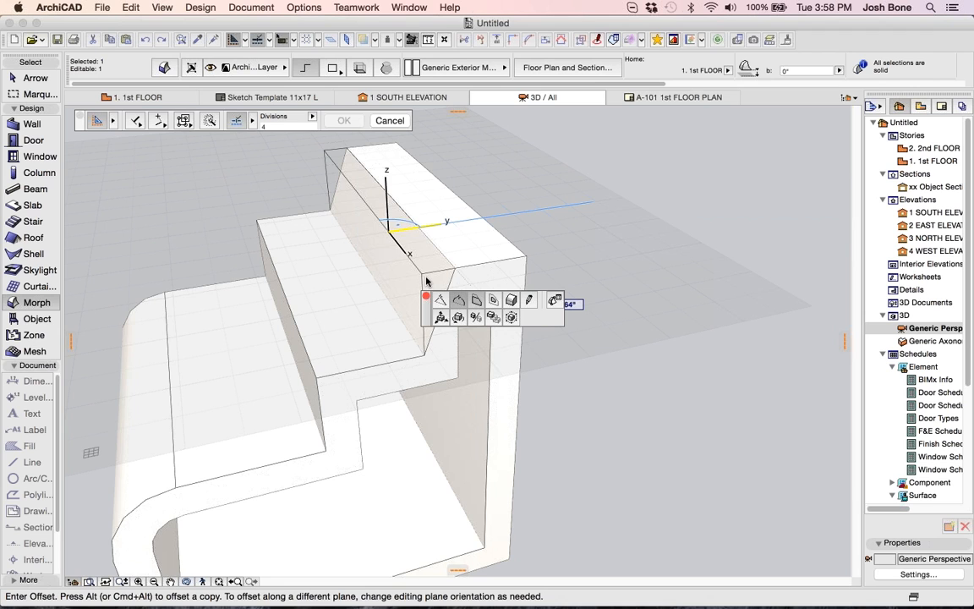
middle_click_drag(427, 282, 427, 283, "shift")
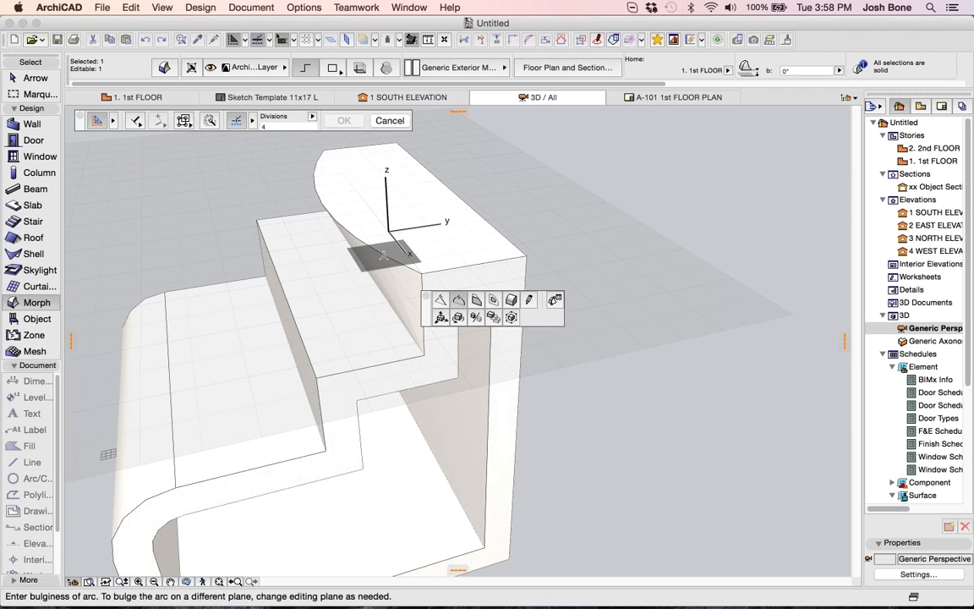
left_click(491, 279)
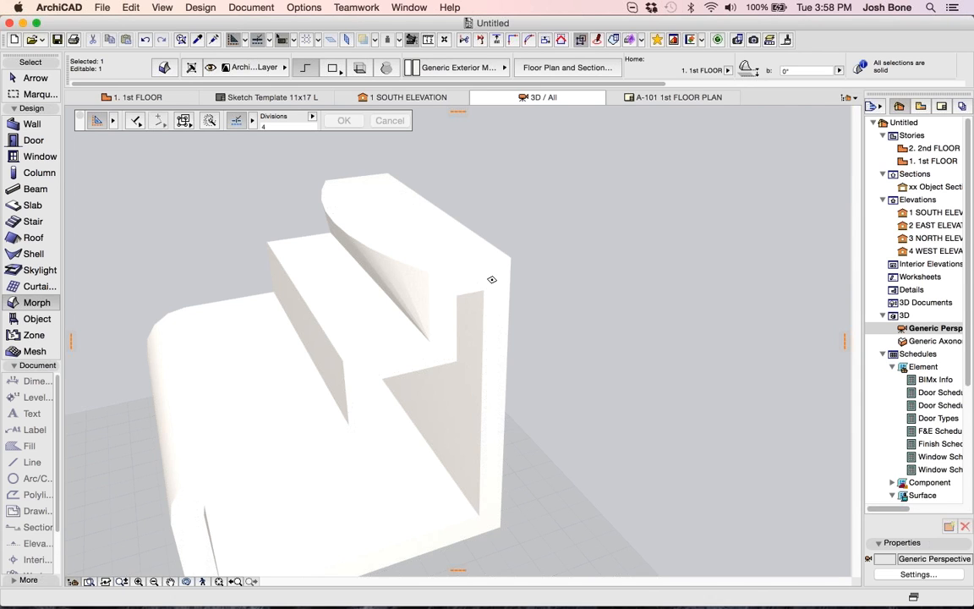
middle_click_drag(492, 279, 489, 411, "shift")
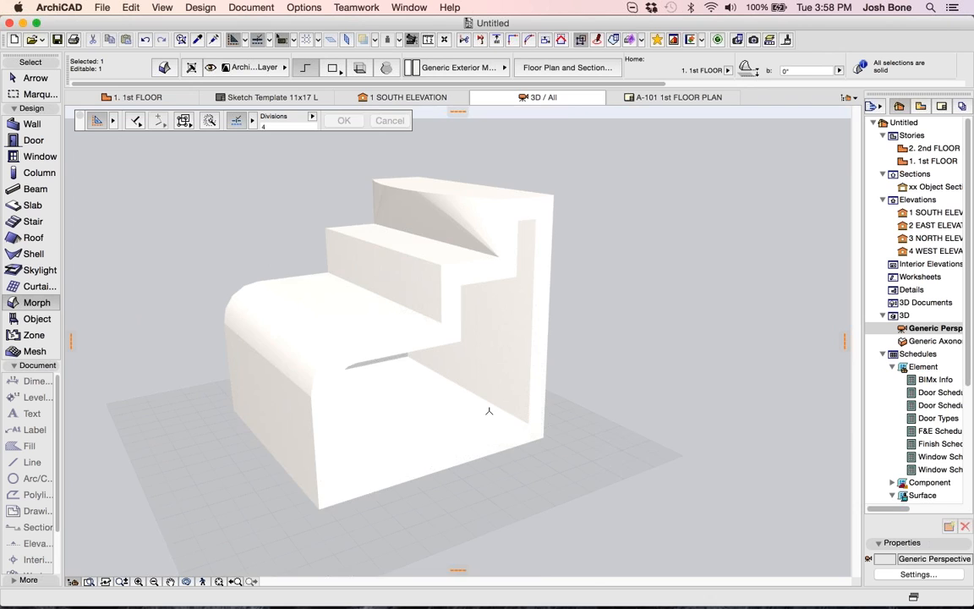
- Push the interior floor face of the hollow form down to thin the base
scroll(489, 411, "up", 3)
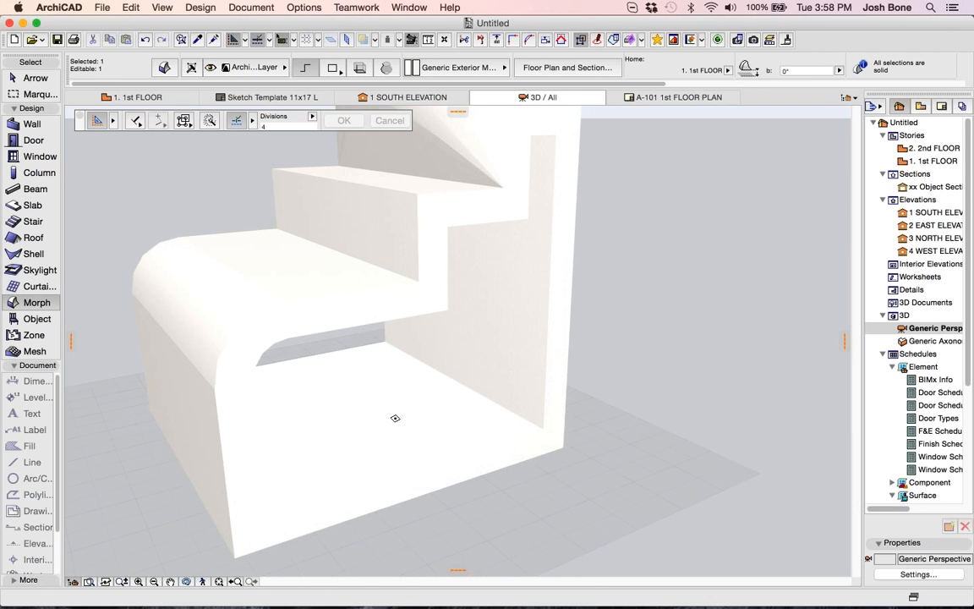
left_click(400, 431)
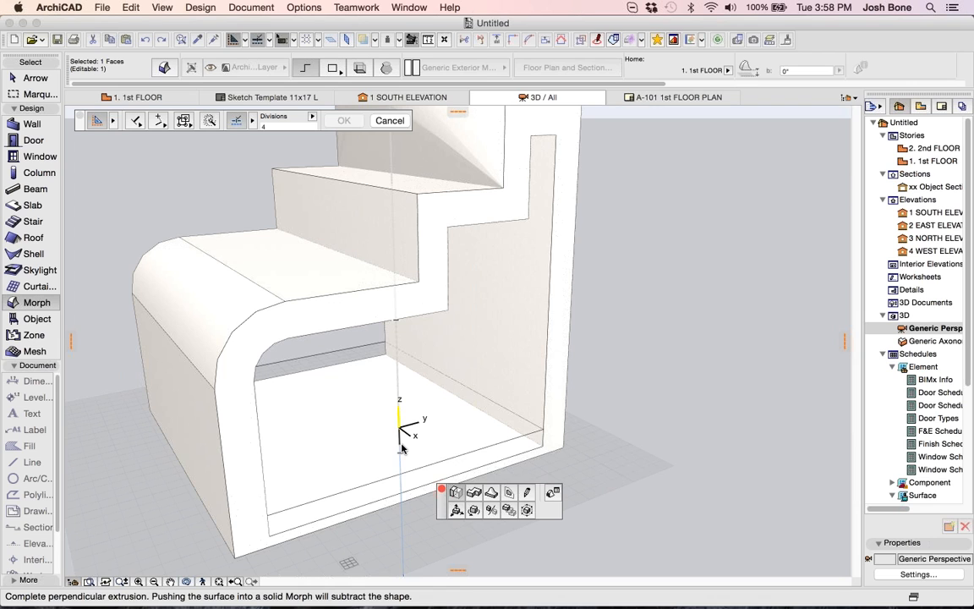
left_click(436, 355)
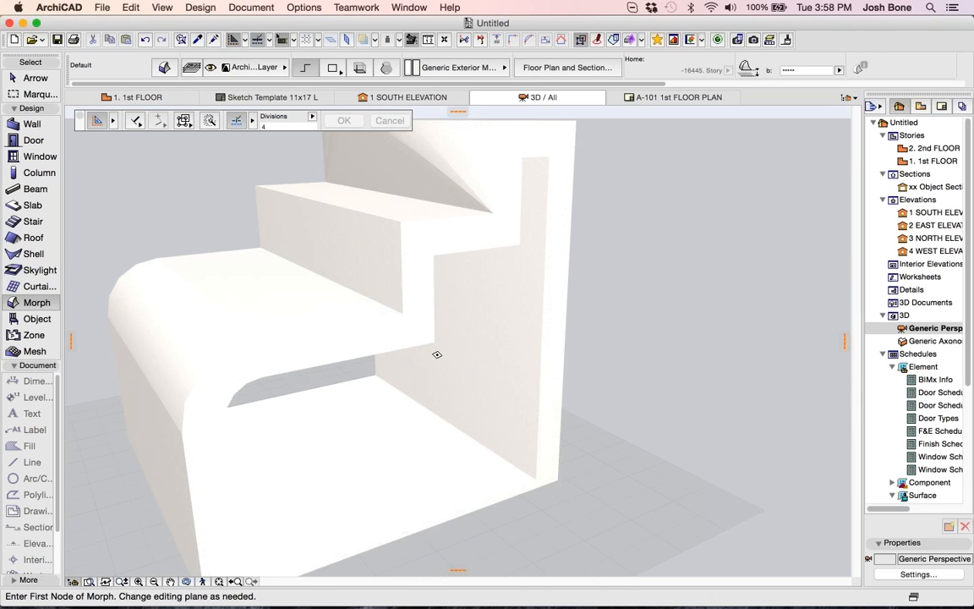
scroll(437, 355, "down", 3)
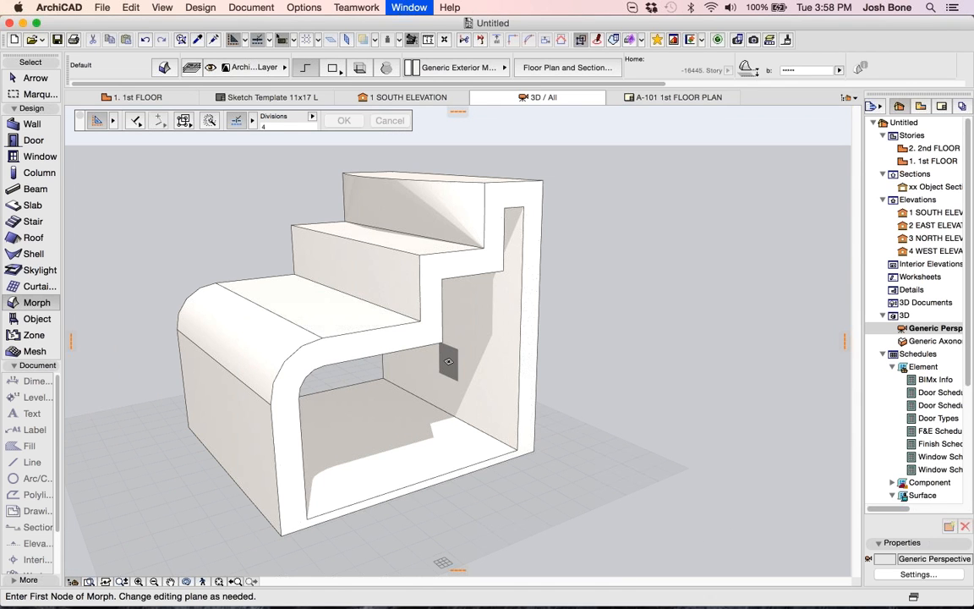
- Draw a horizontal section line across the form in the 1st floor plan, facing the filleted step, and open the section
key("F2")
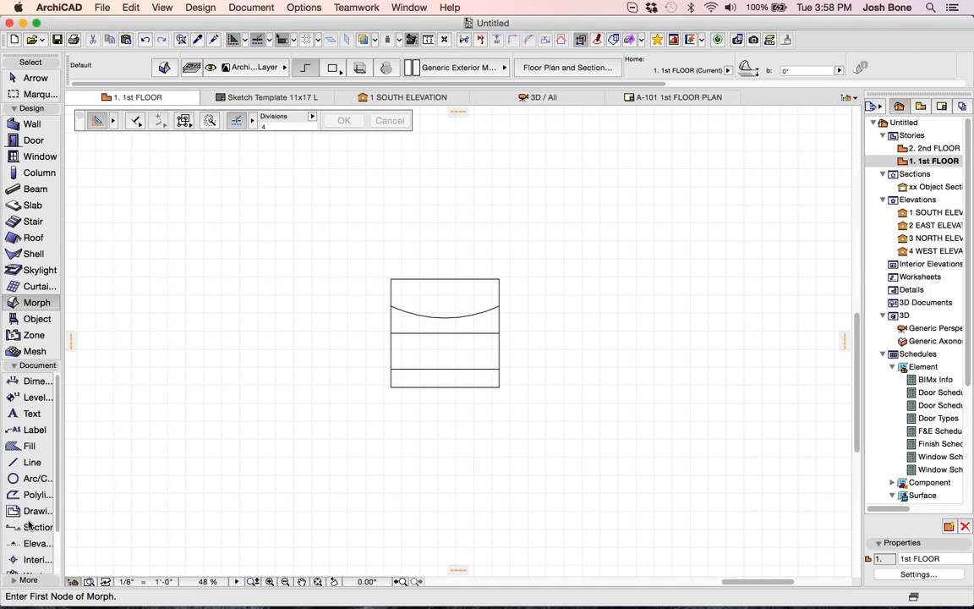
left_click(30, 526)
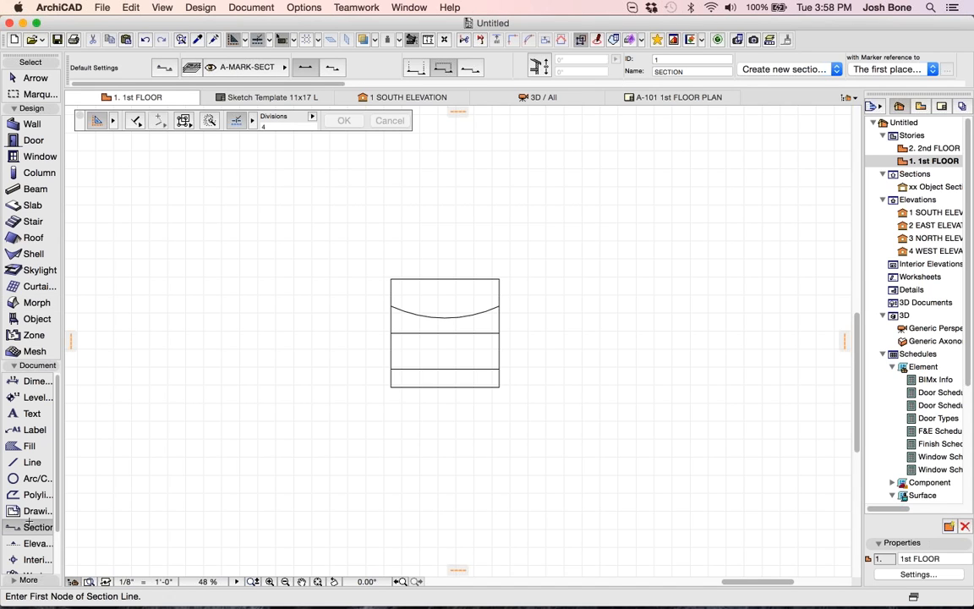
left_click(365, 320)
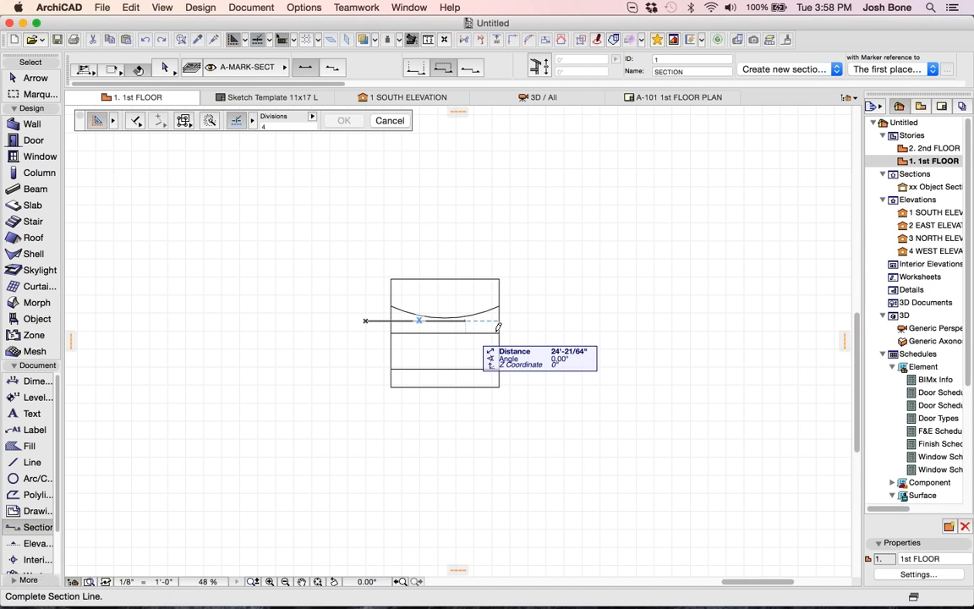
left_click(531, 321)
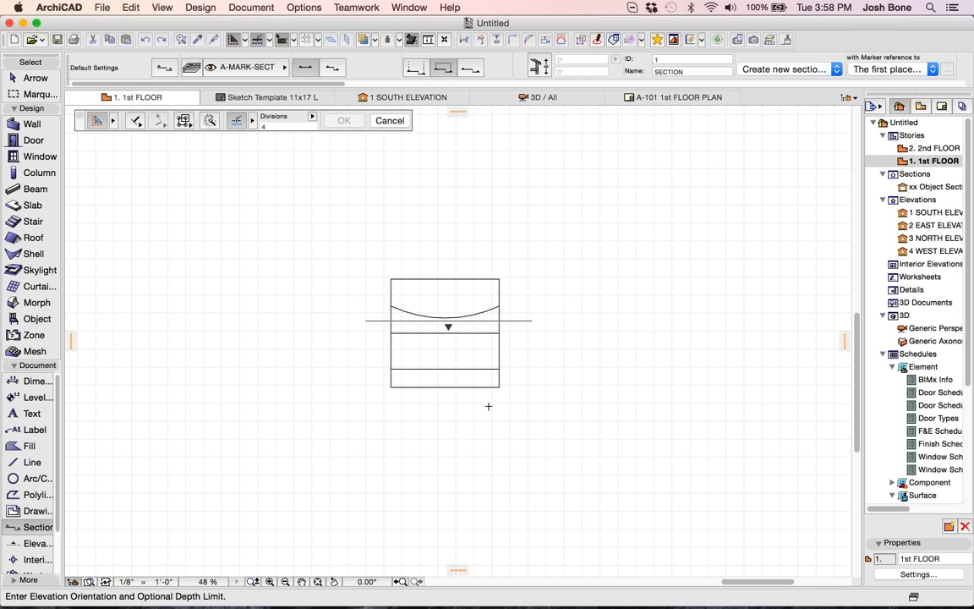
left_click(488, 406)
right_click(508, 322)
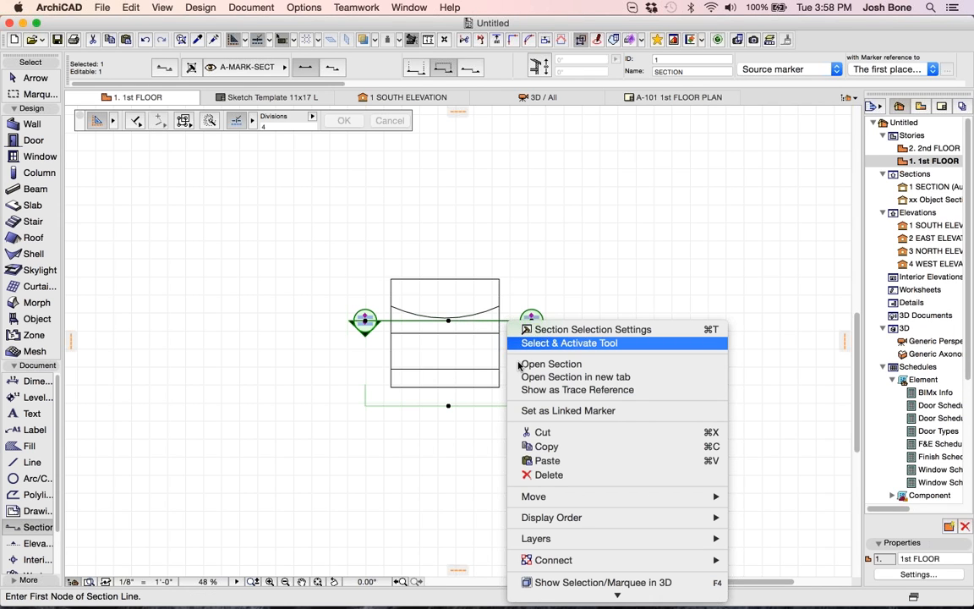
left_click(545, 366)
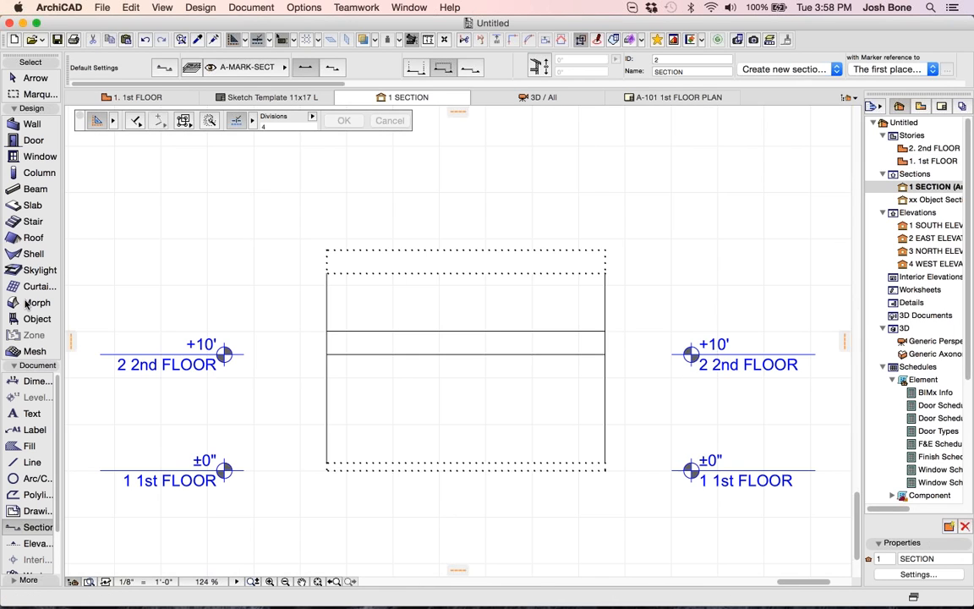
- Draw a closed three-step Morph profile in the section, projecting outward from the form's left edge just below the upper horizontal line
left_click(35, 303)
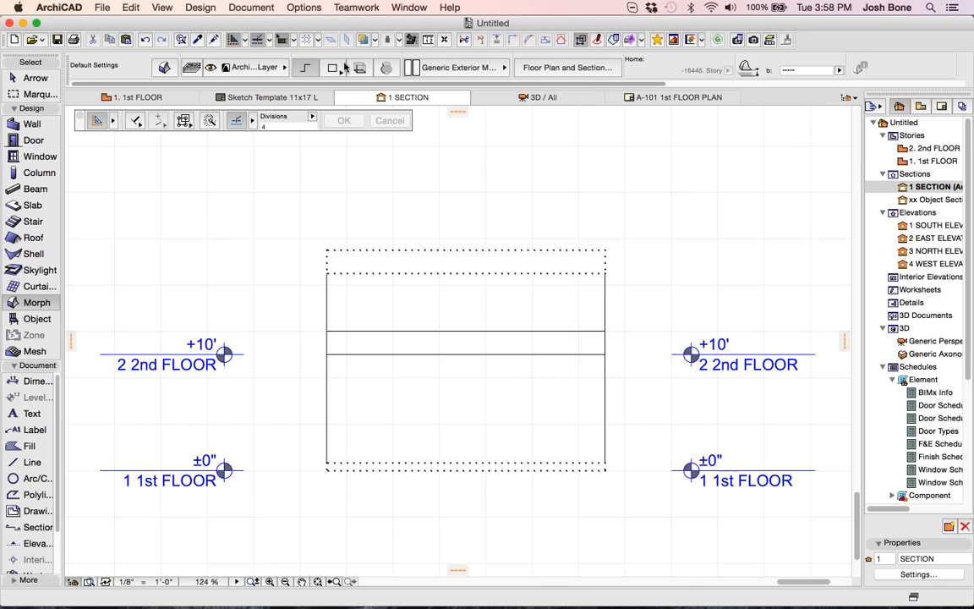
scroll(311, 306, "up", 5)
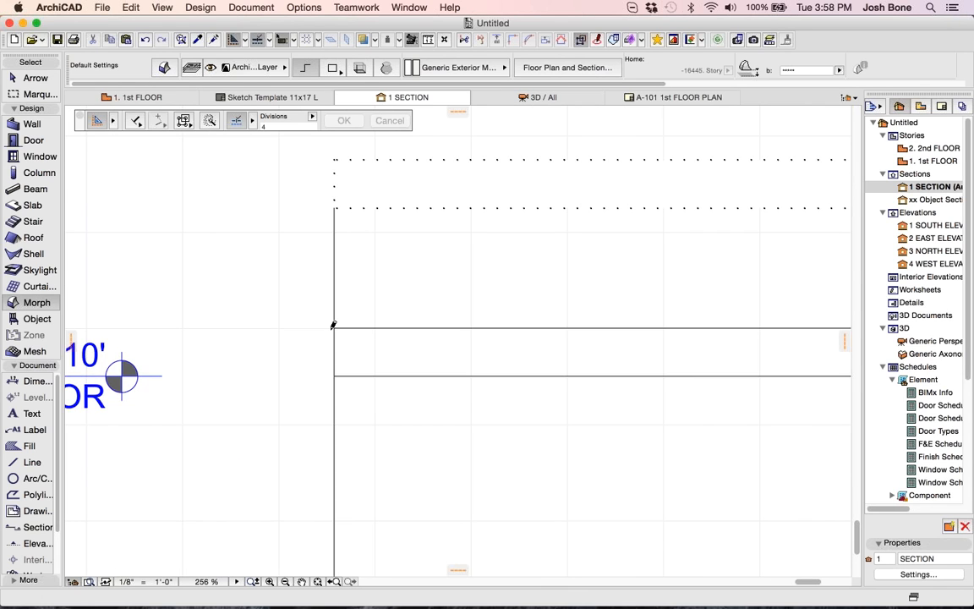
left_click(334, 327)
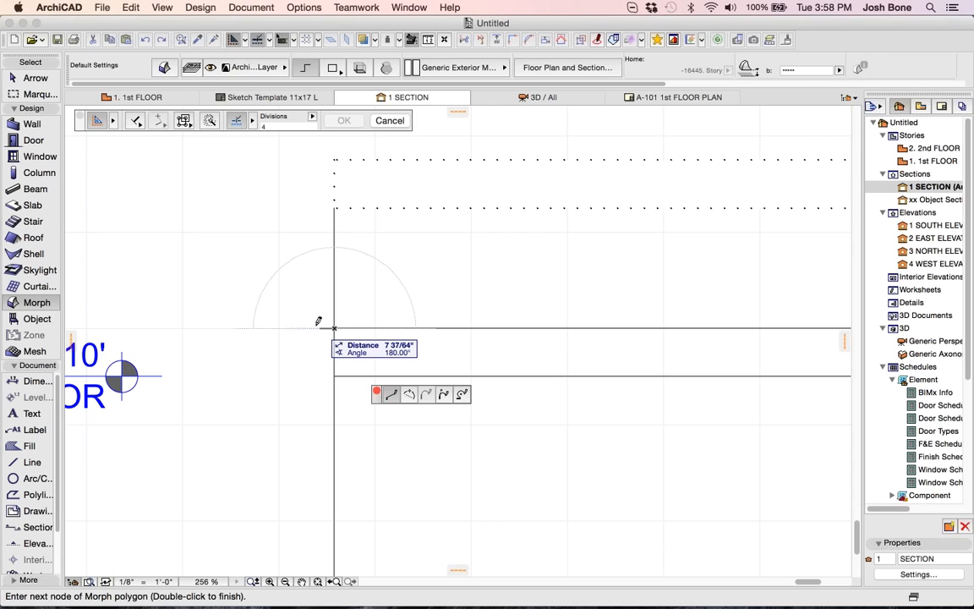
left_click(316, 328)
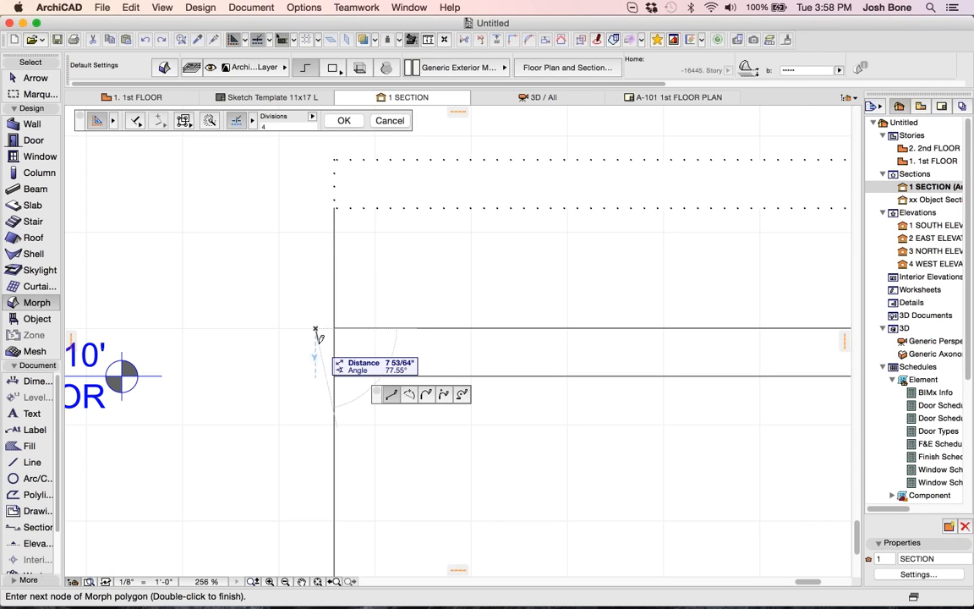
scroll(316, 336, "up", 3)
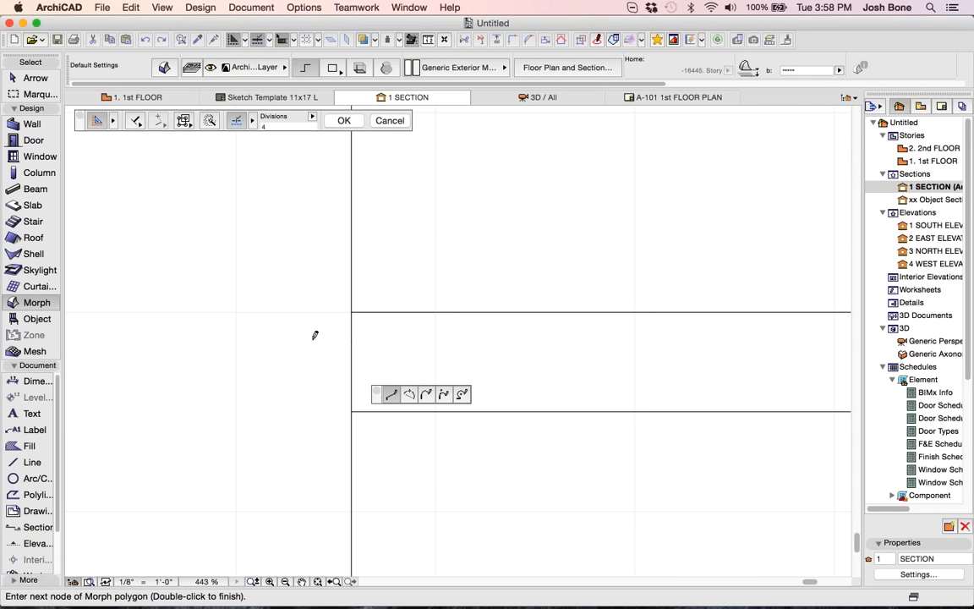
scroll(315, 335, "up", 3)
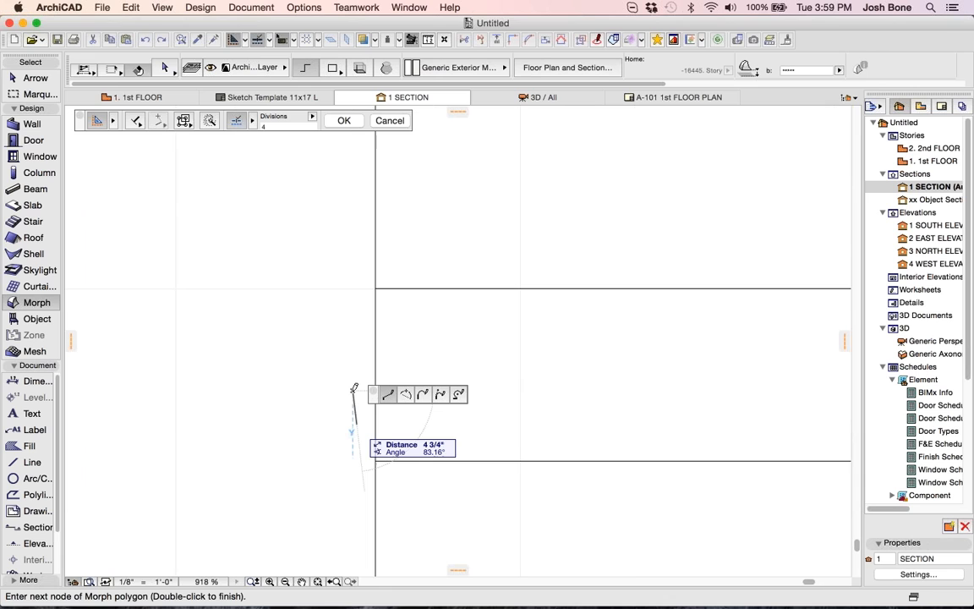
left_click(375, 434)
left_click(375, 287)
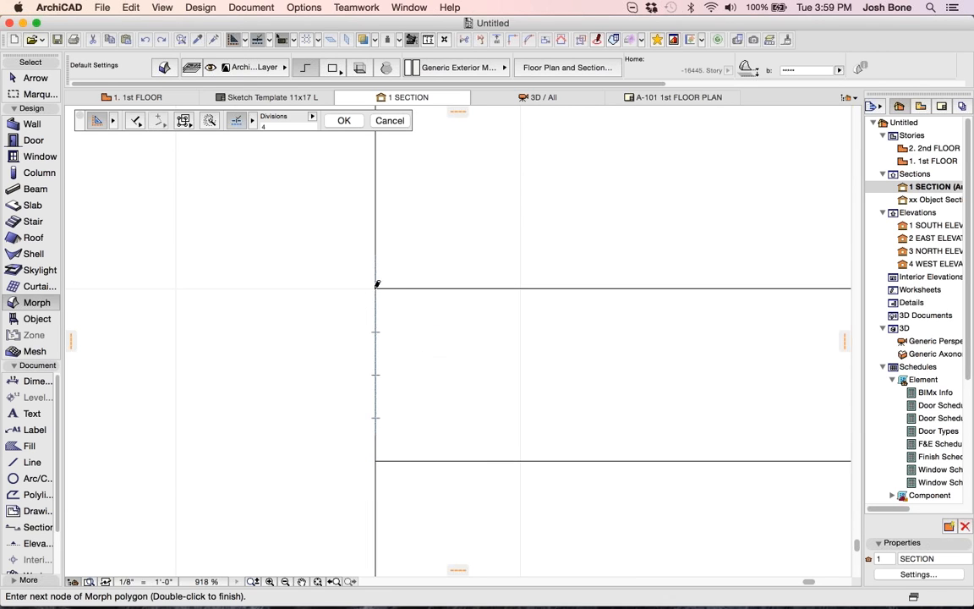
left_click(376, 288)
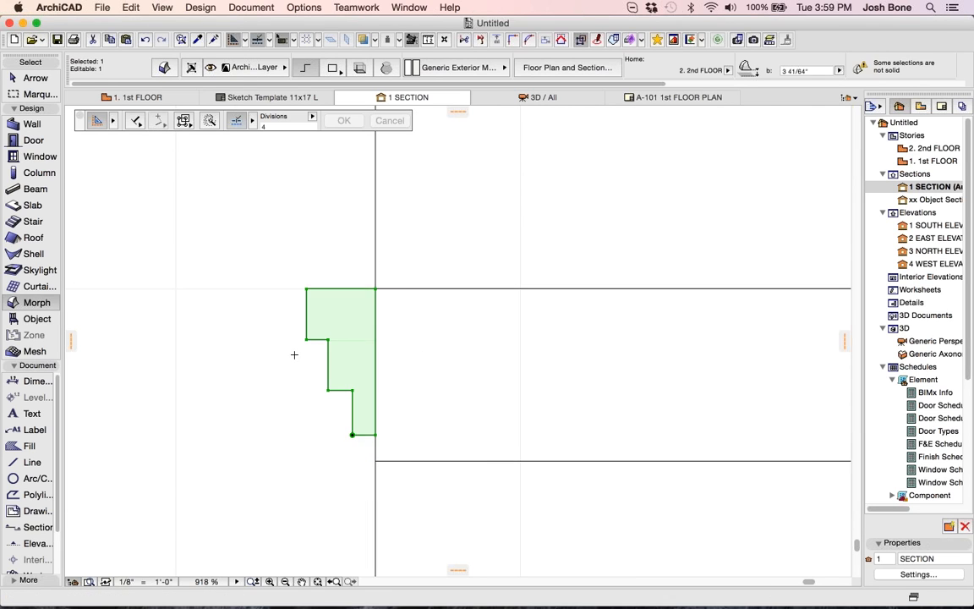
key("Escape")
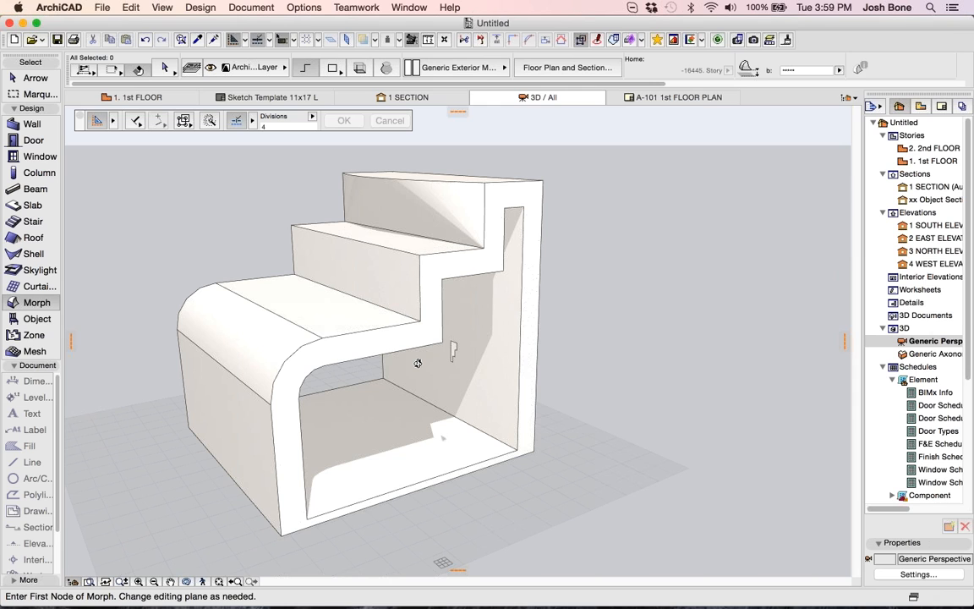
- Tube-extrude the stepped profile in 3D along the opening's stepped inner edge, past both inside corners, to form a trim
middle_click_drag(417, 363, 418, 348, "shift")
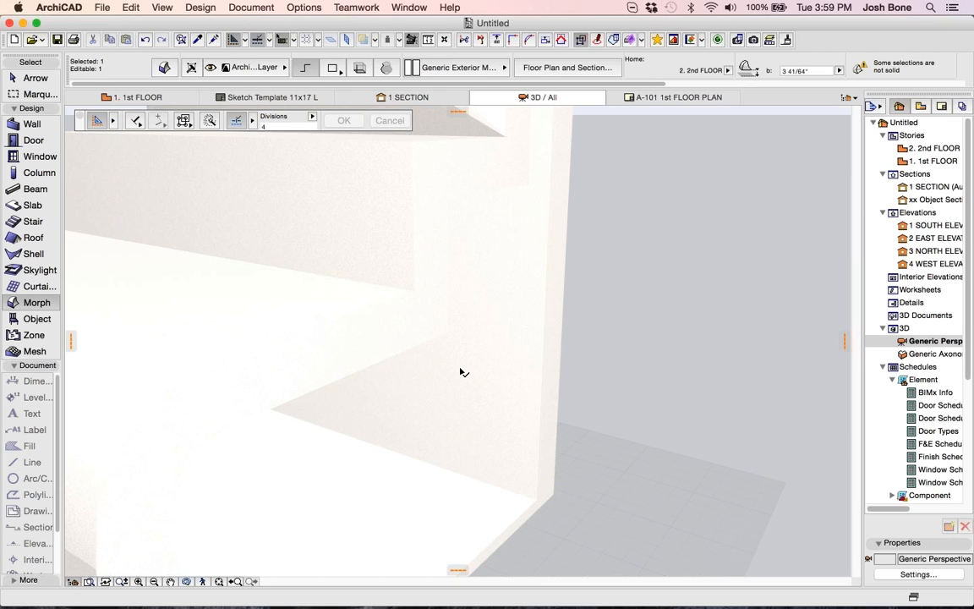
left_click(257, 416)
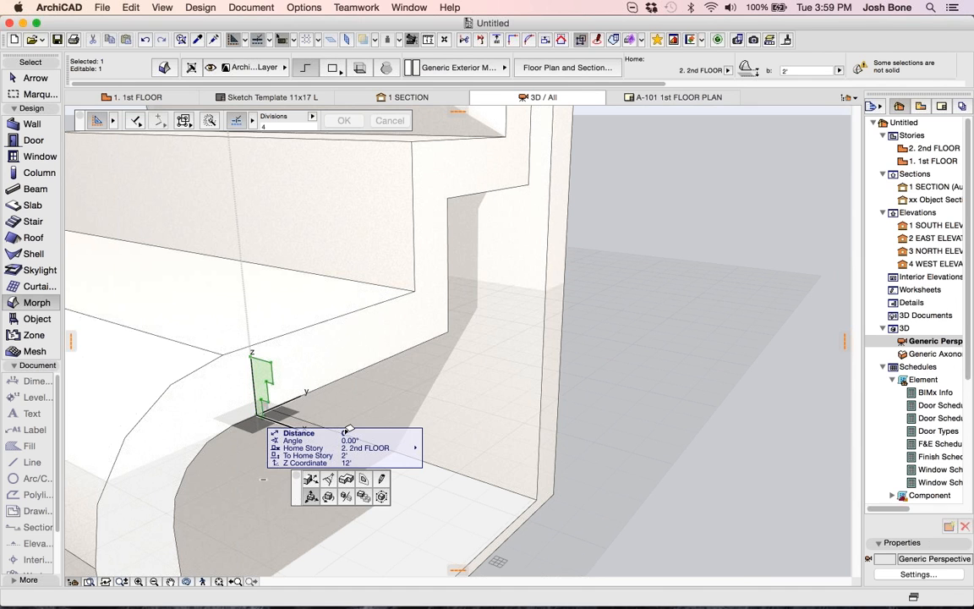
left_click(328, 479)
left_click(448, 333)
left_click(448, 199)
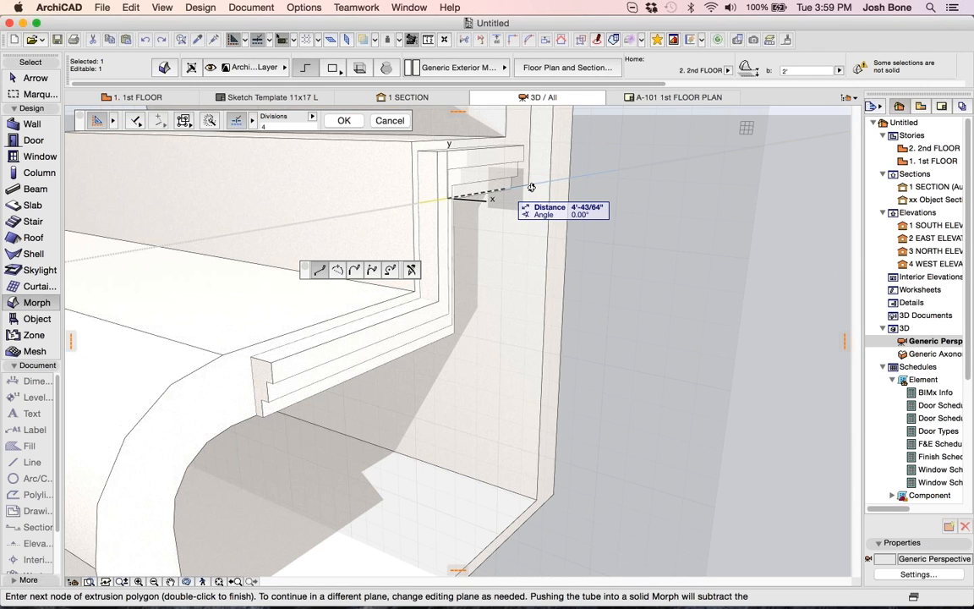
double_click(531, 187)
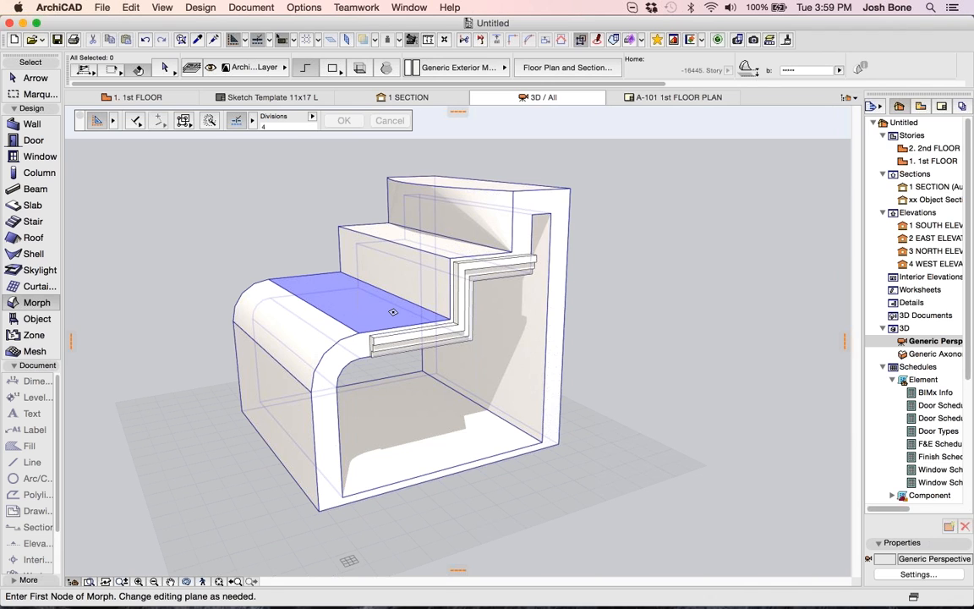
- Union the hollow stepped form and the extruded trim into a single Morph and select the merged form
left_click(393, 312, "shift")
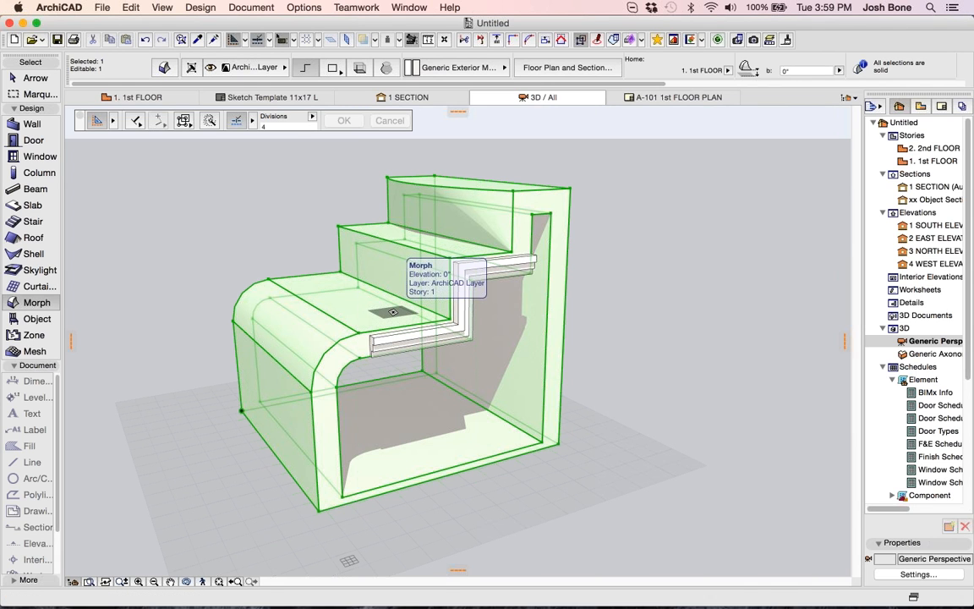
left_click(406, 340, "shift")
left_click(200, 7)
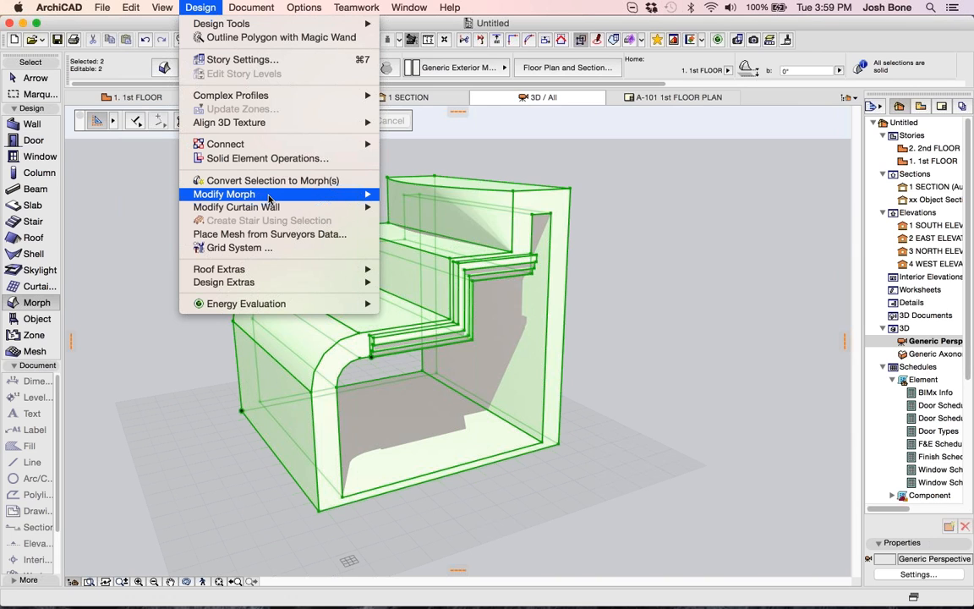
mouse_move(268, 197)
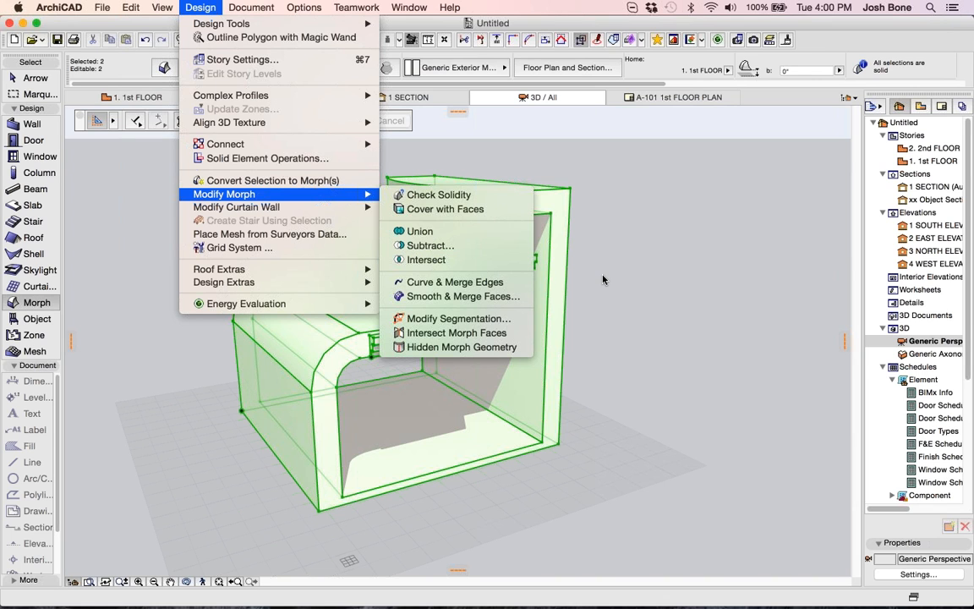
left_click(415, 231)
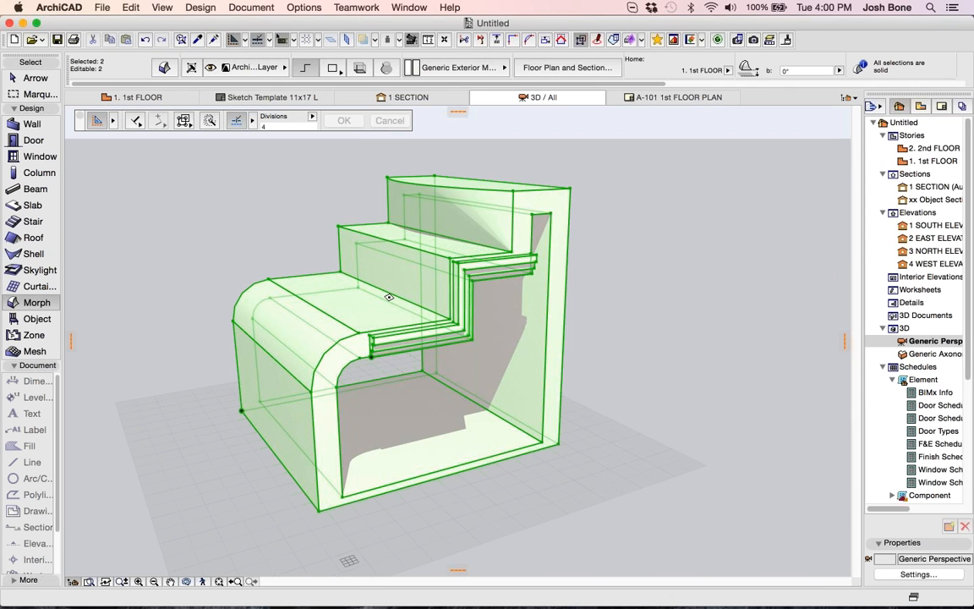
key("Escape")
key("shift")
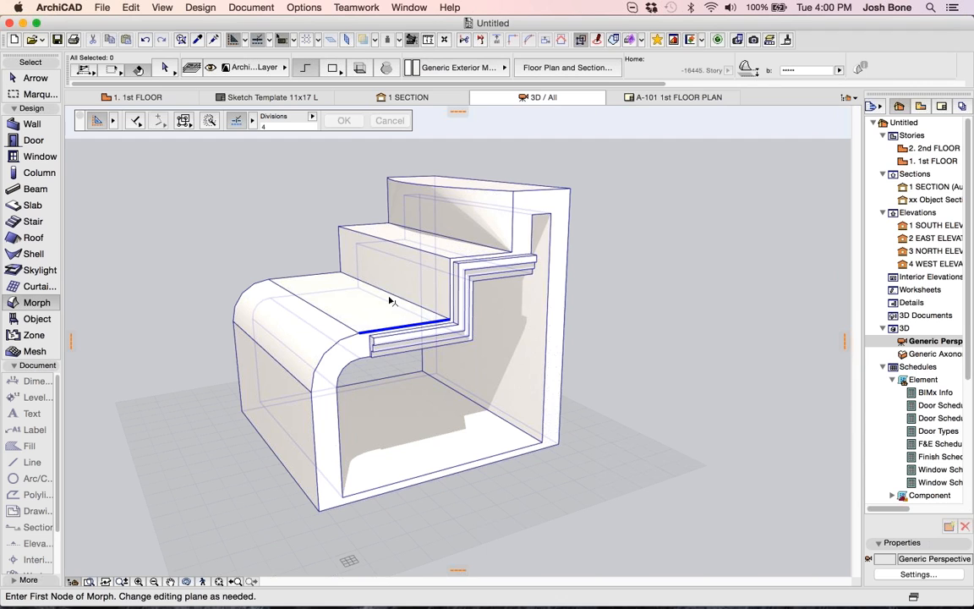
left_click(390, 301, "shift")
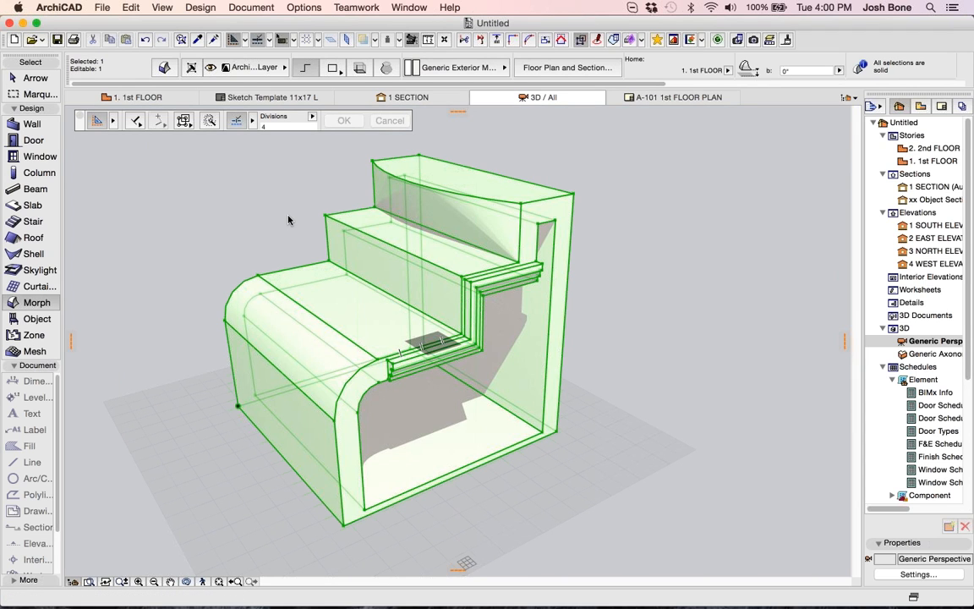
left_click(103, 7)
mouse_move(150, 194)
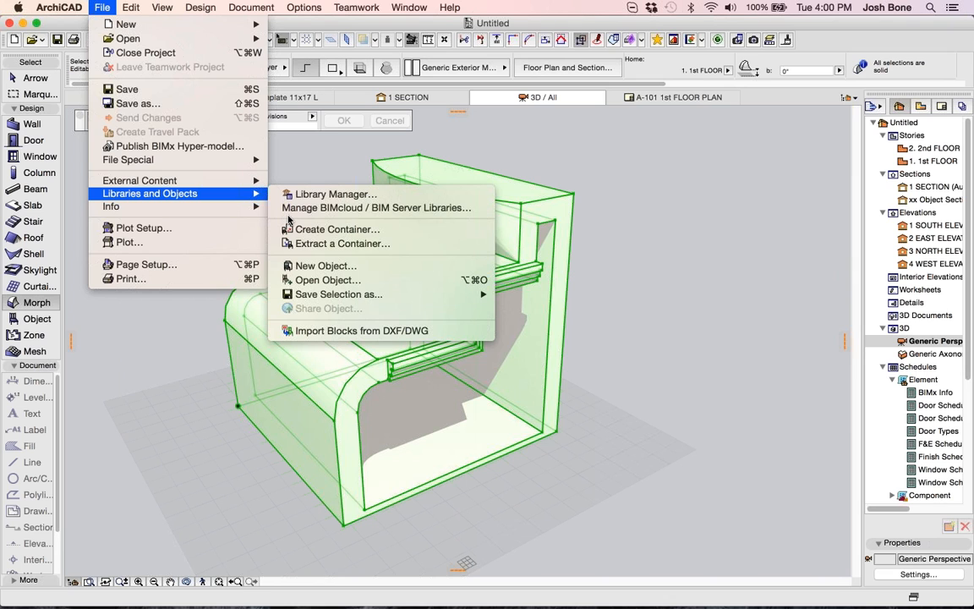
mouse_move(353, 300)
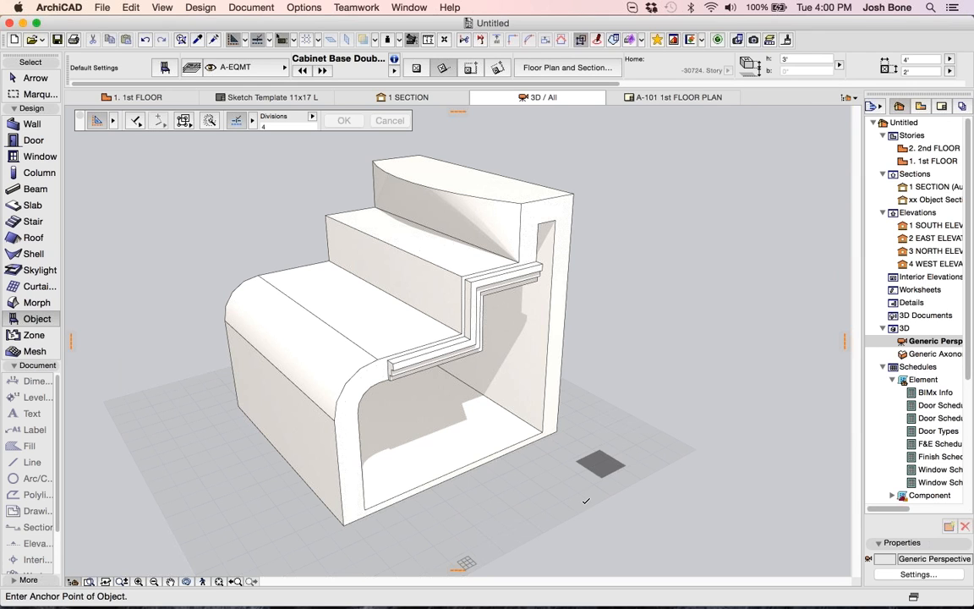
- Place a double-door base cabinet with sink on the ground beside the form and convert it to Morphs
left_click(586, 500)
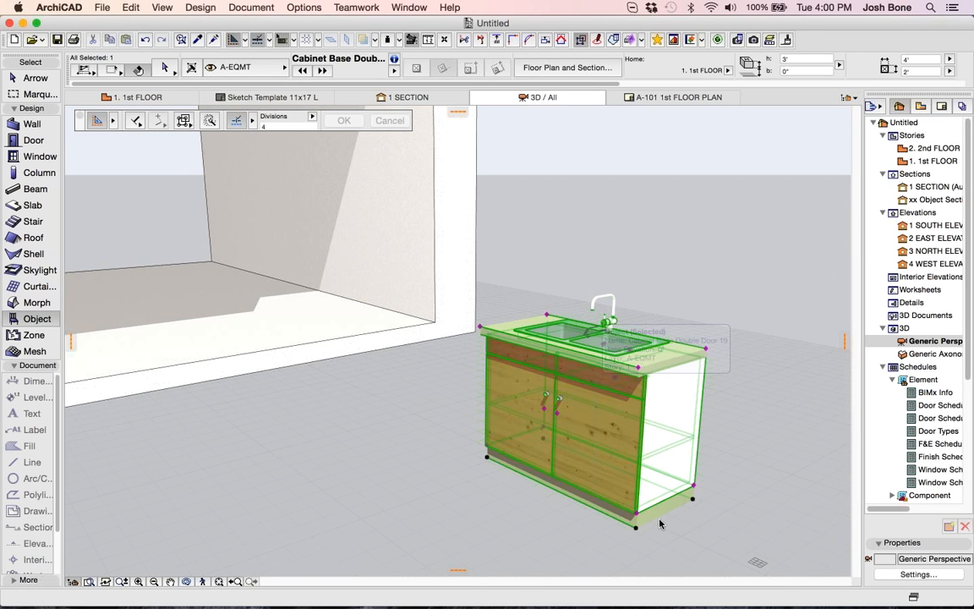
right_click(660, 525)
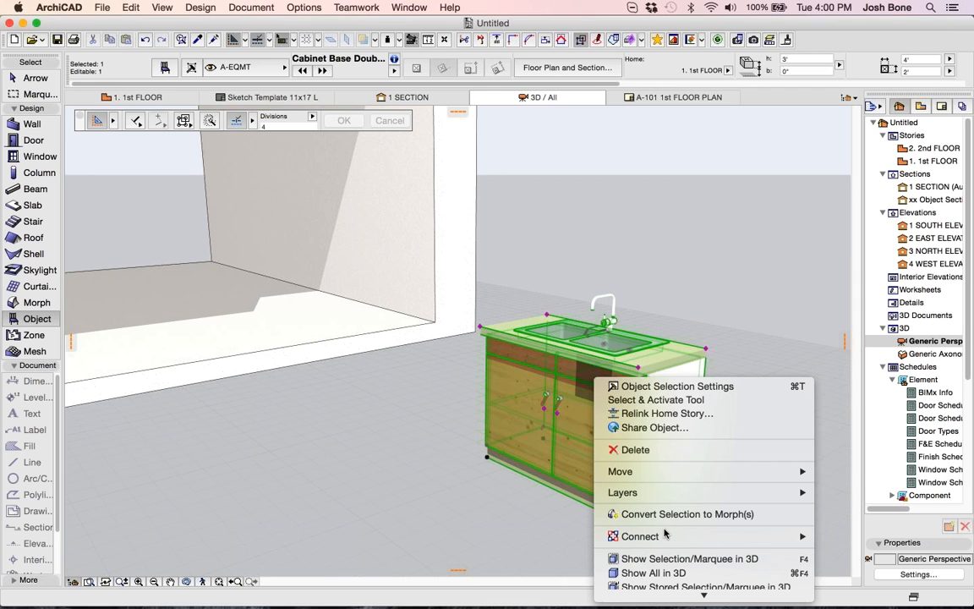
scroll(664, 533, "down", 3)
left_click(586, 267)
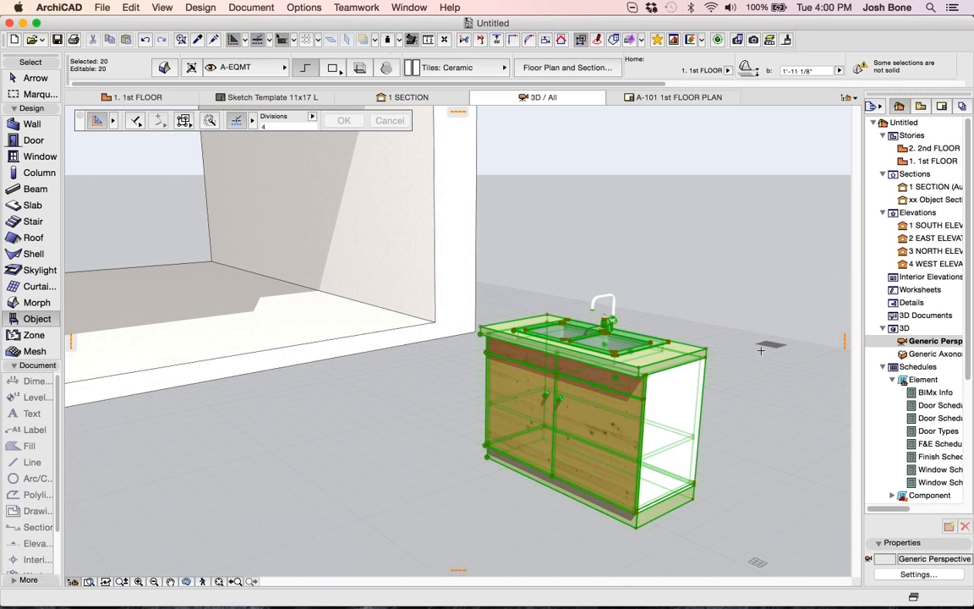
key("Escape")
- Tube-extrude the front face of the right door's knob upward and back toward the door to shape a pull handle
scroll(592, 406, "up", 5)
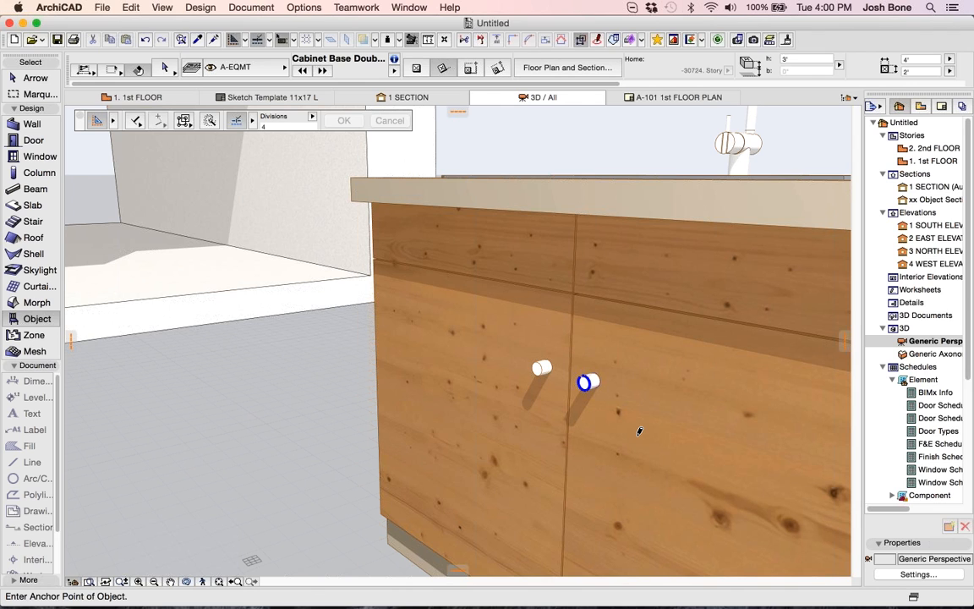
left_click(639, 431)
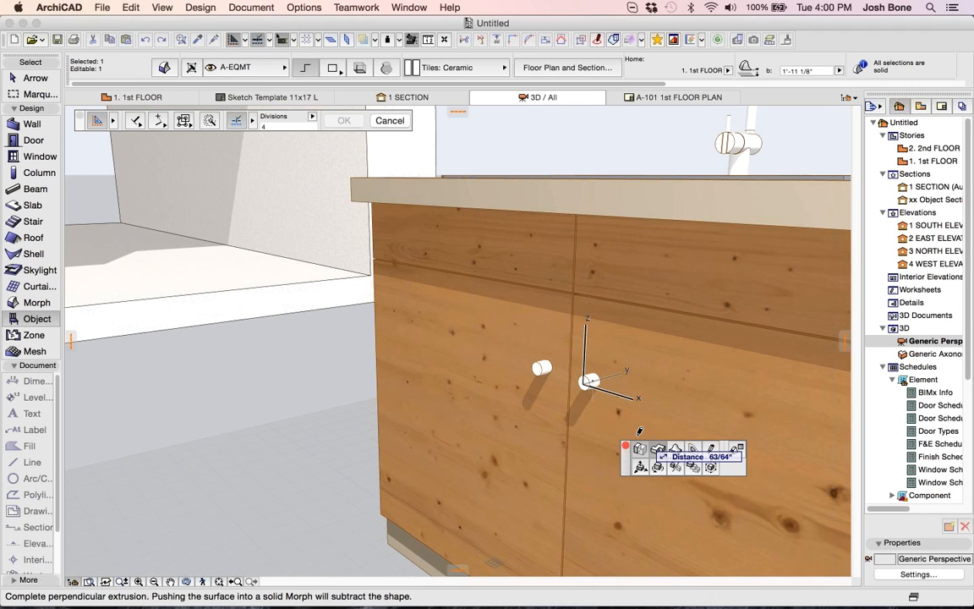
left_click(658, 449)
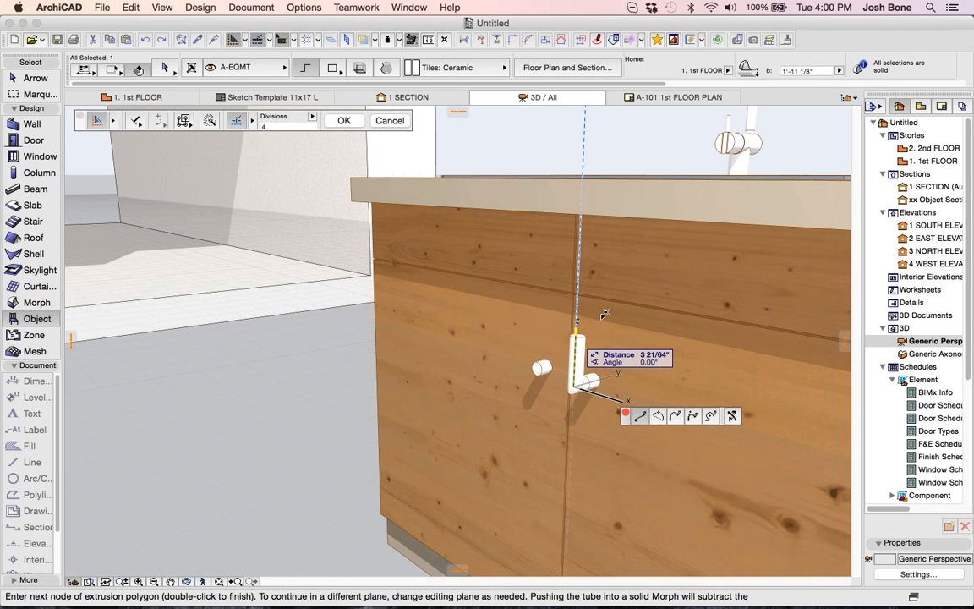
double_click(605, 314)
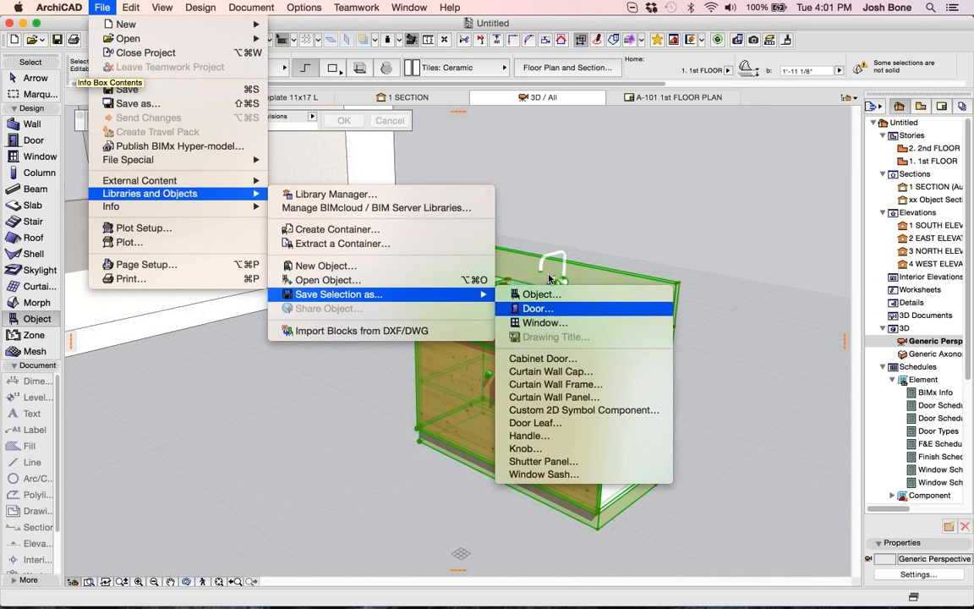
- Save the selected sink-cabinet Morphs as a library object, accepting the default surface, fill, line and pen settings
left_click(528, 309)
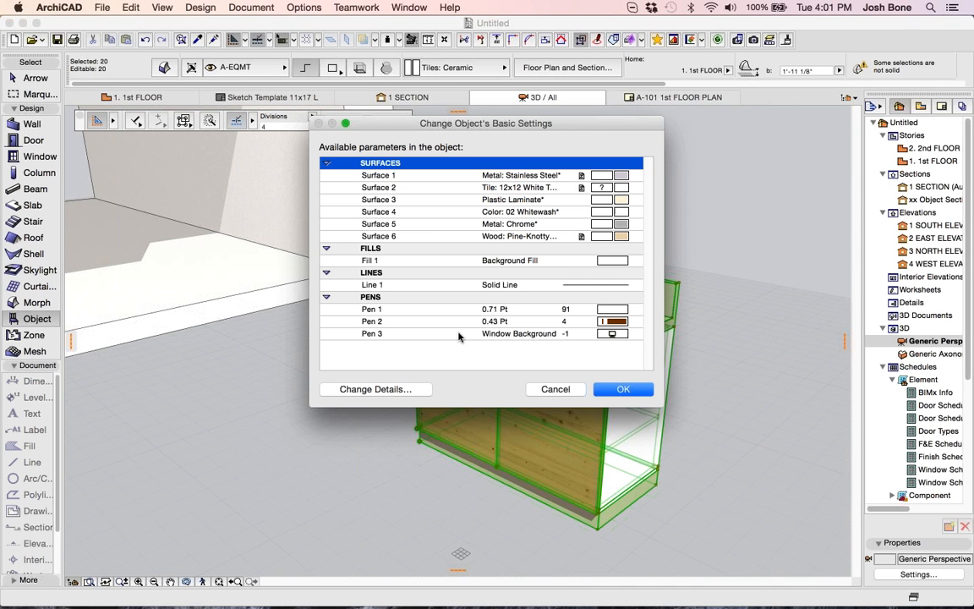
left_click(623, 390)
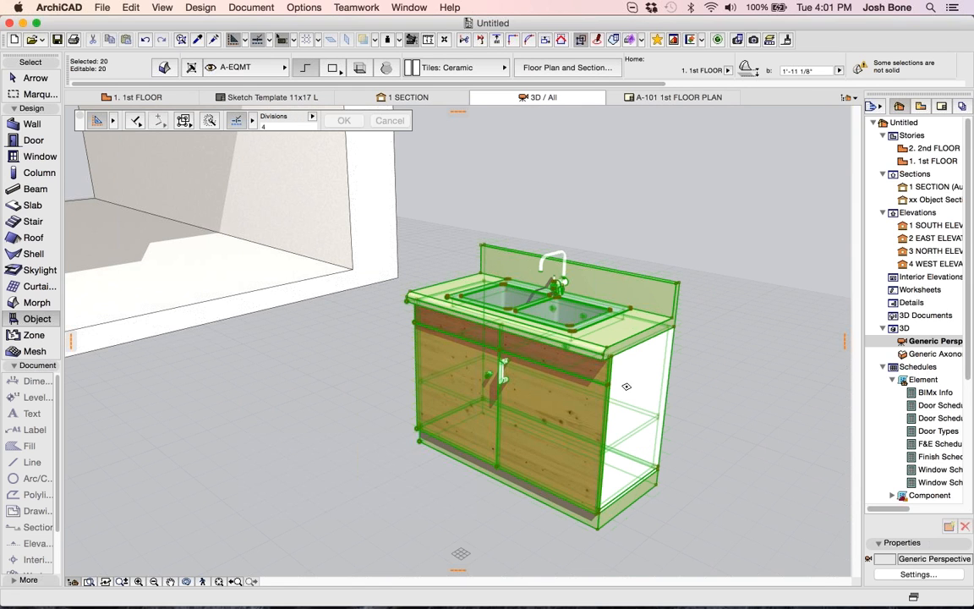
key("Escape")
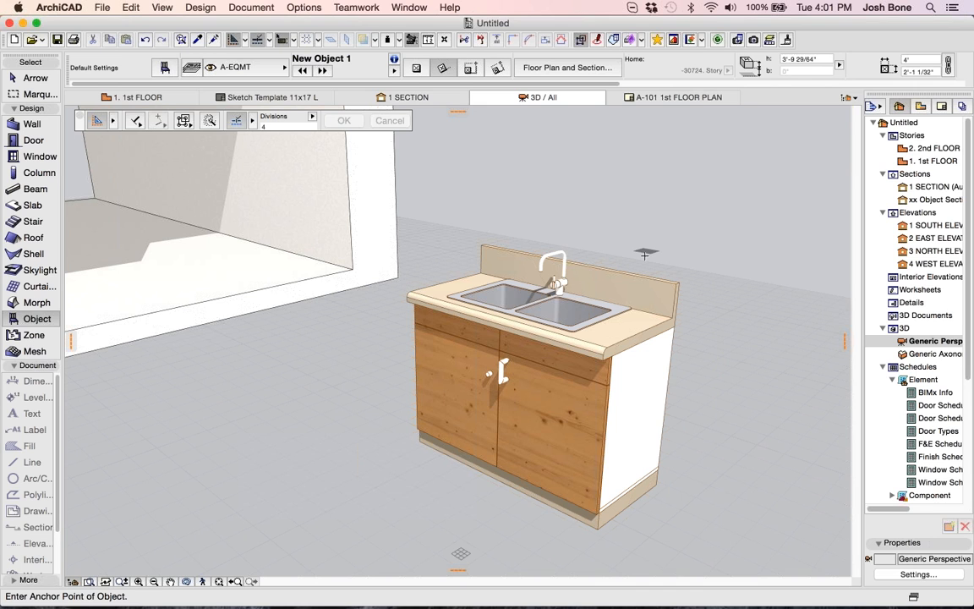
scroll(644, 258, "down", 3)
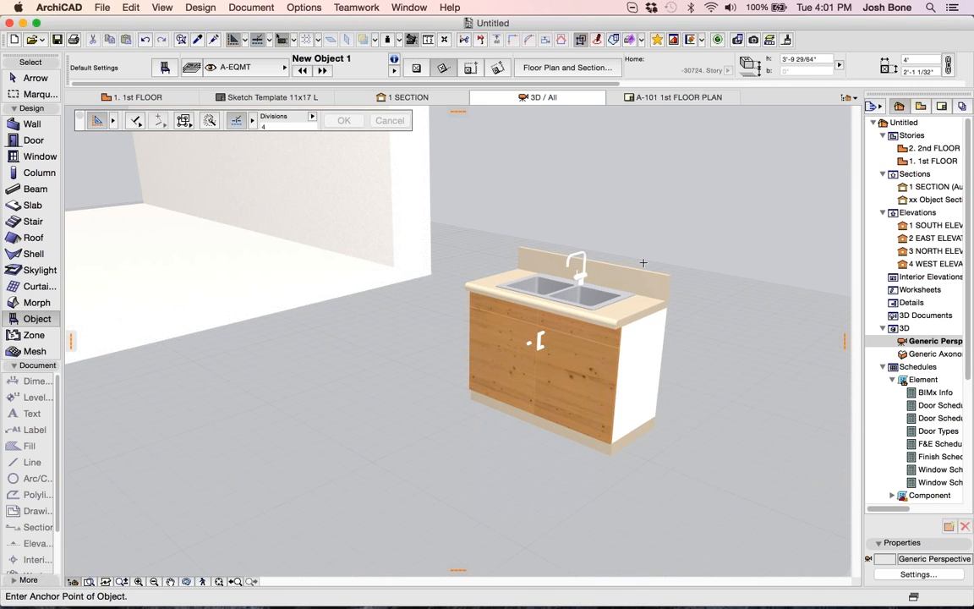
scroll(642, 263, "down", 2)
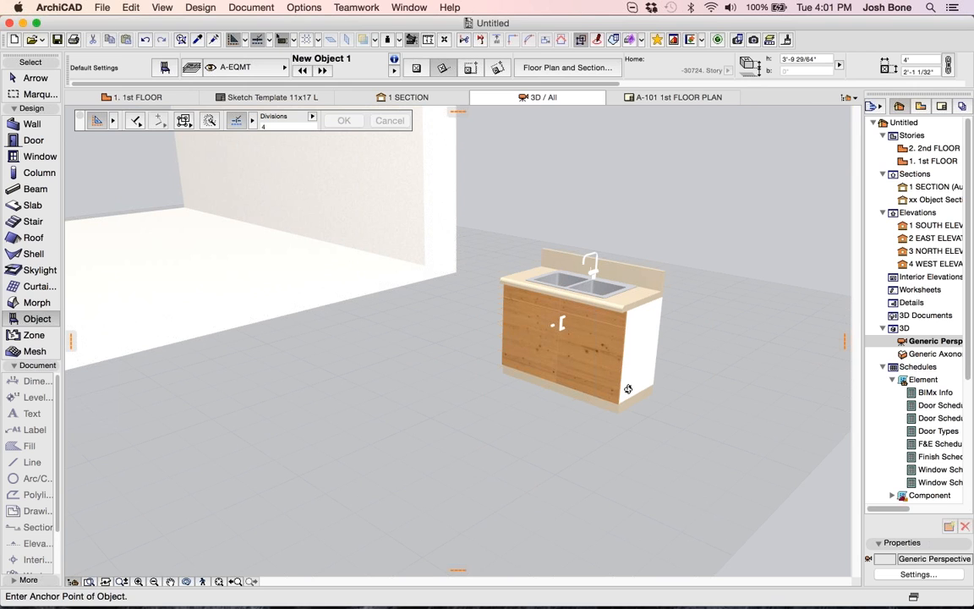
middle_click_drag(627, 389, 624, 342, "shift")
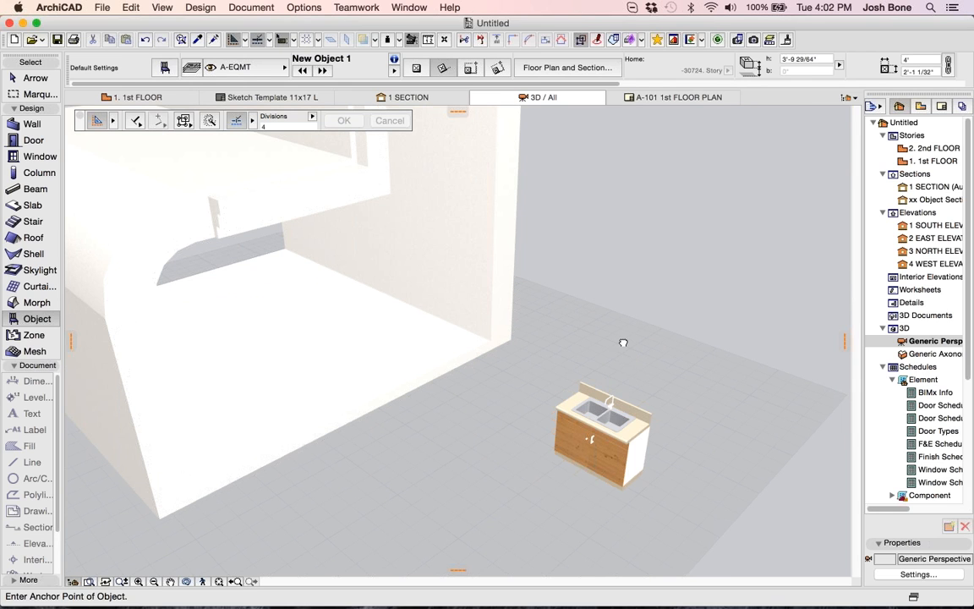
middle_click(623, 342)
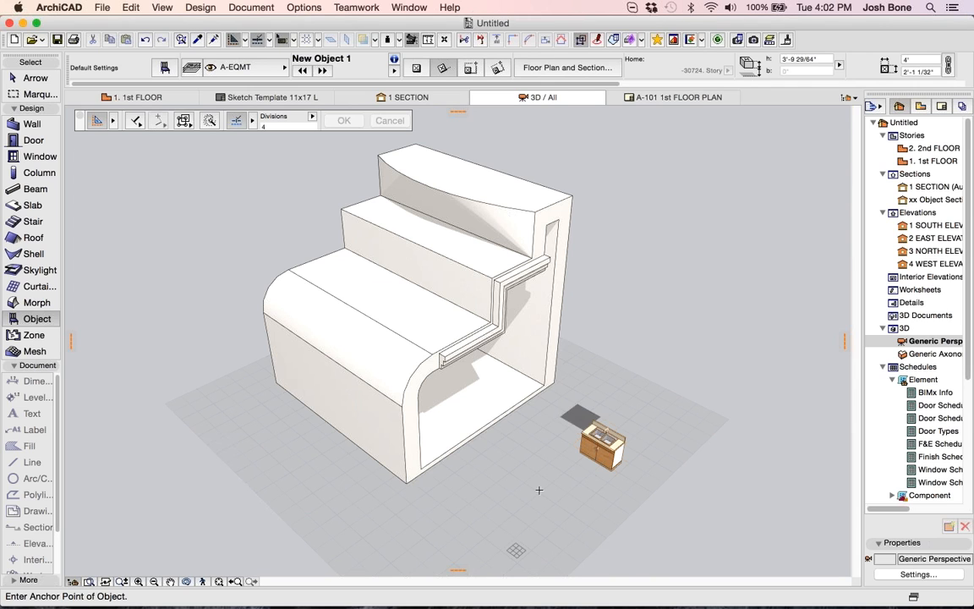
- Switch to Microsoft PowerPoint
mouse_move(525, 602)
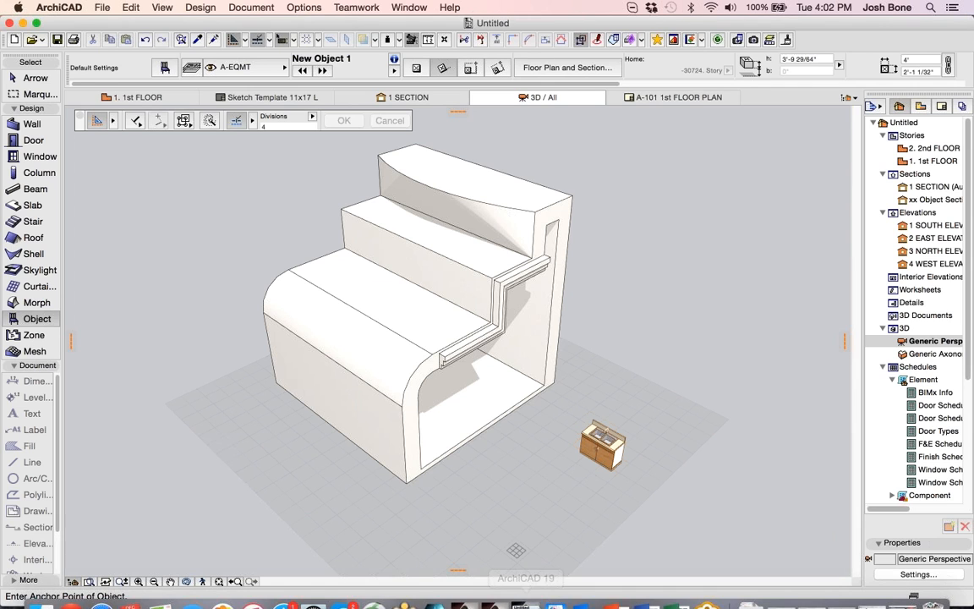
mouse_move(613, 602)
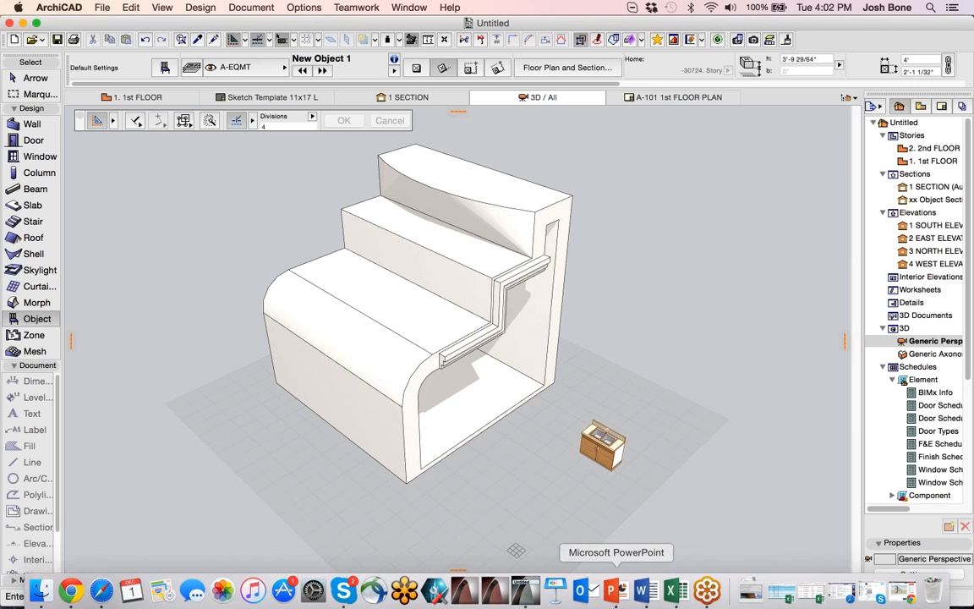
left_click(614, 595)
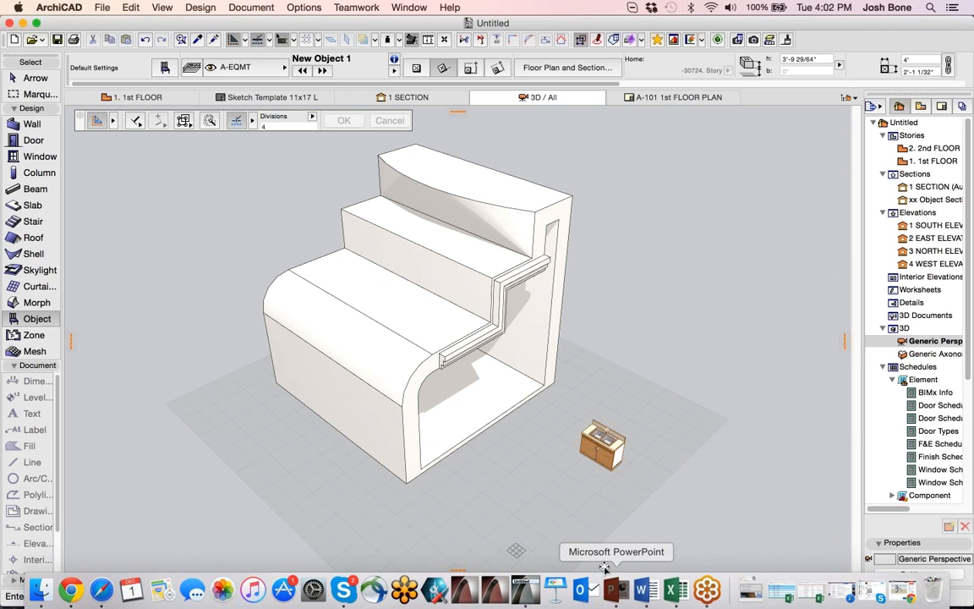